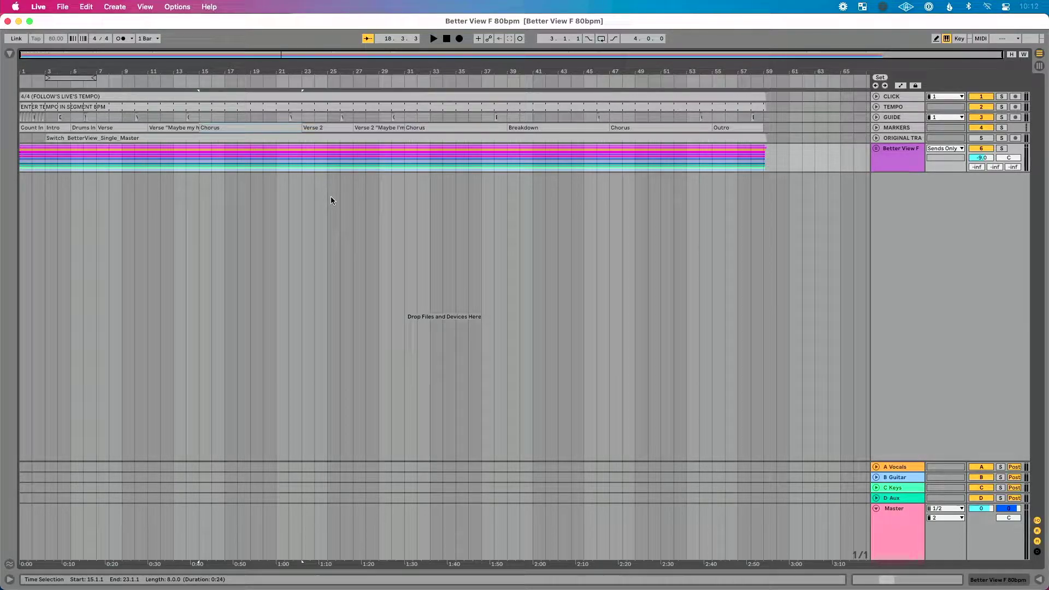
Expand the Better View F group, review the drums clip's warp settings and the other stems, and collapse the group.
click(877, 148)
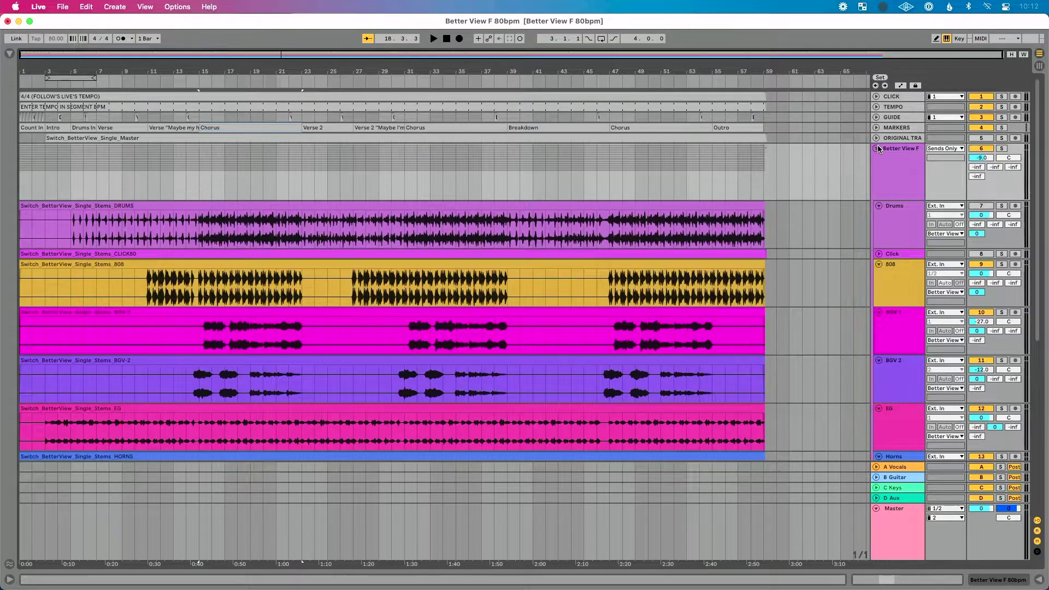
double_click(561, 208)
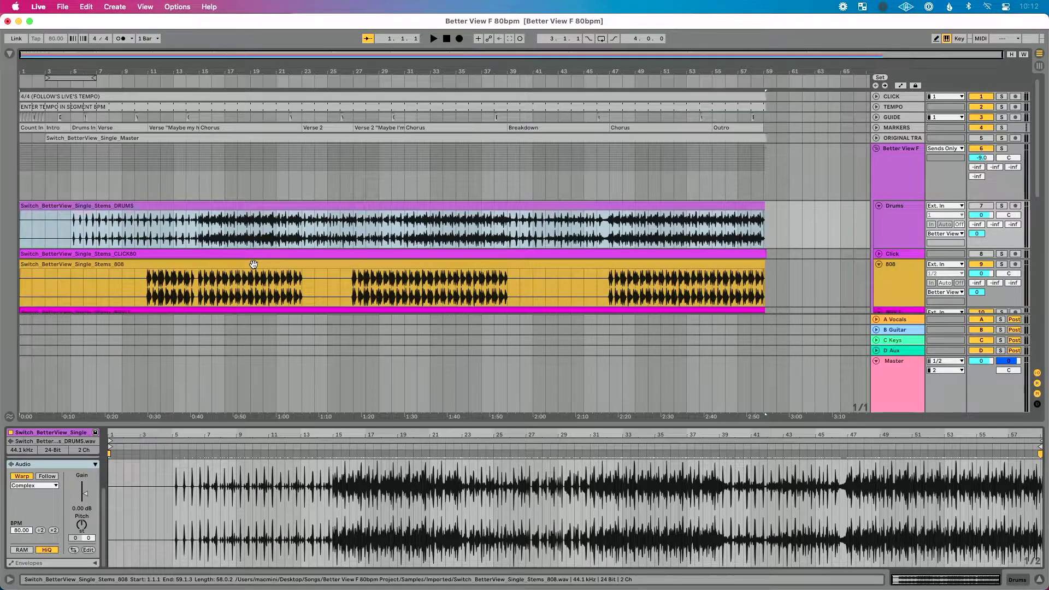
scroll(254, 265, down, 15)
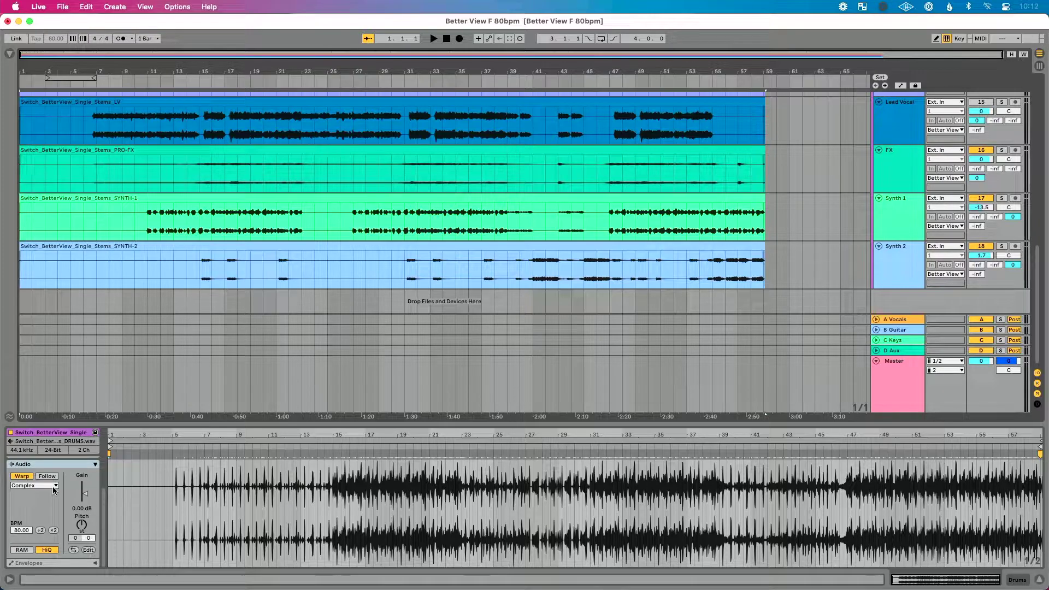
scroll(252, 256, up, 10)
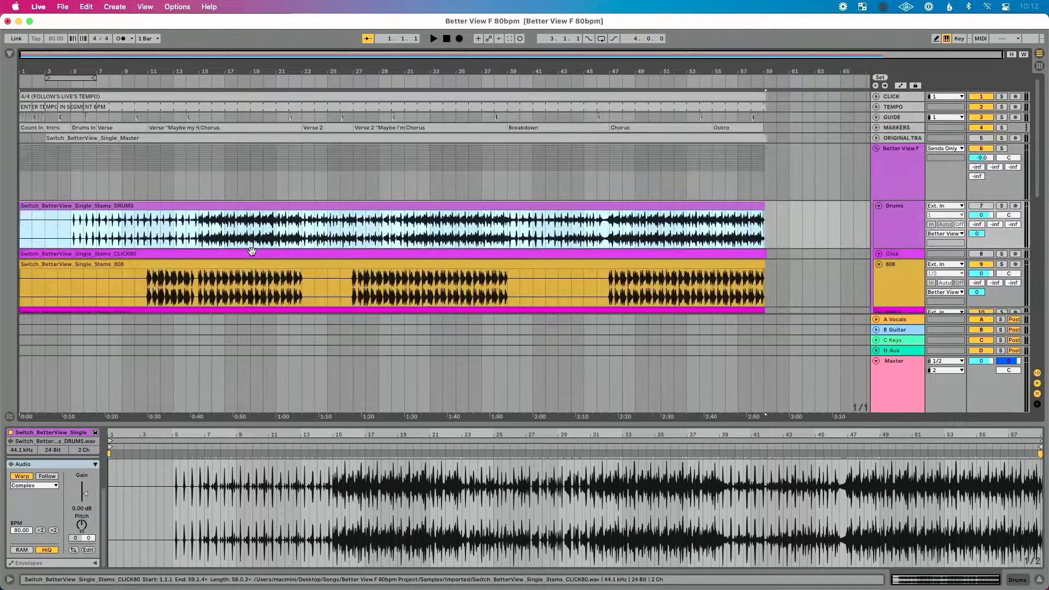
click(877, 148)
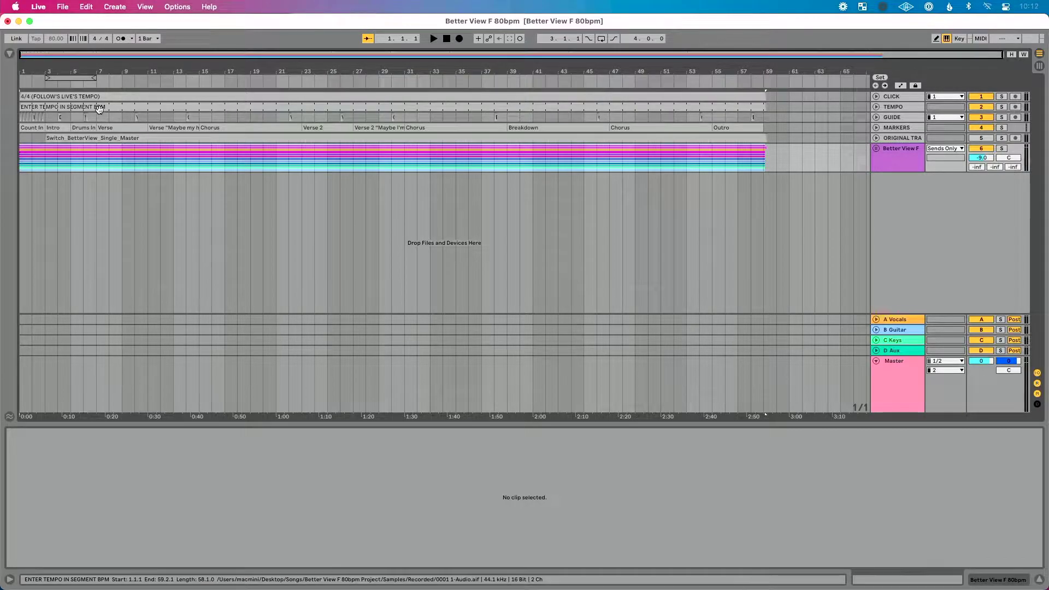
Set the BPM of the clip on the TEMPO track to 85 and reapply its Lead tempo setting.
click(99, 109)
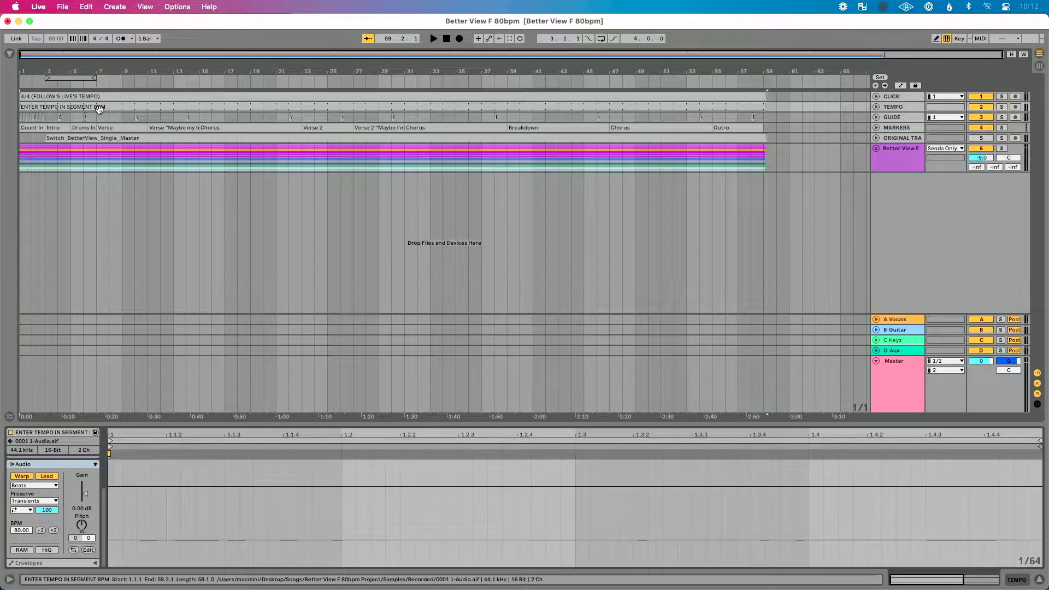
click(24, 531)
text(85)
key(Return)
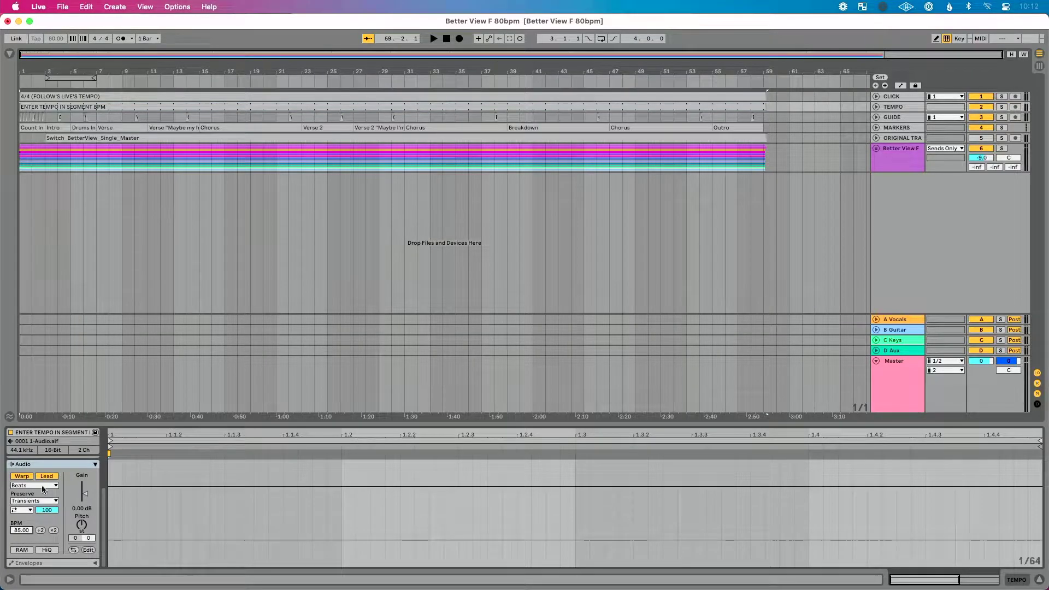
click(47, 476)
click(46, 476)
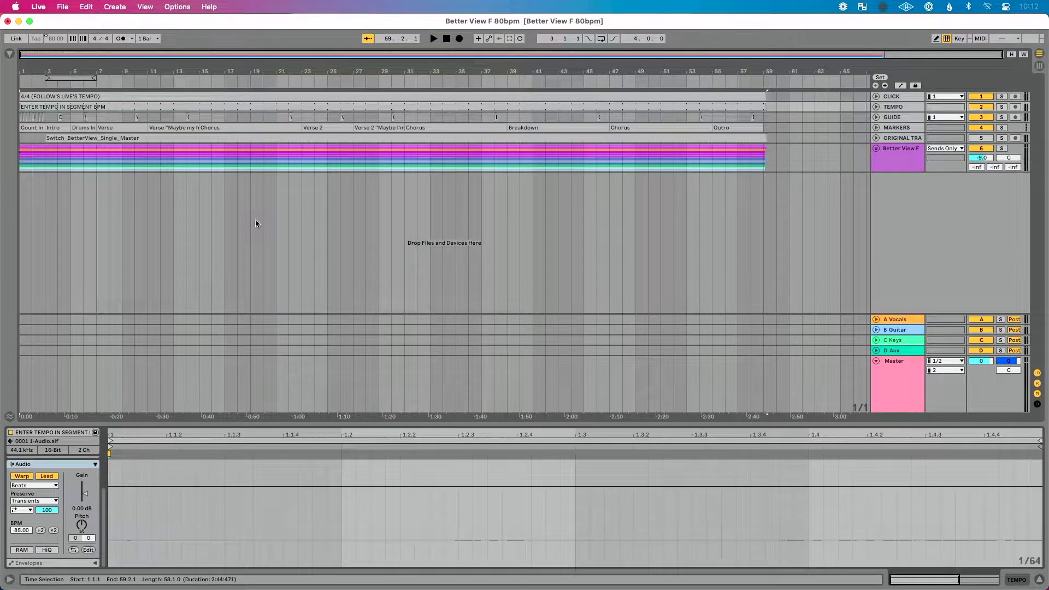
Solo the CLICK track and play the count-in from the start of the song.
click(447, 38)
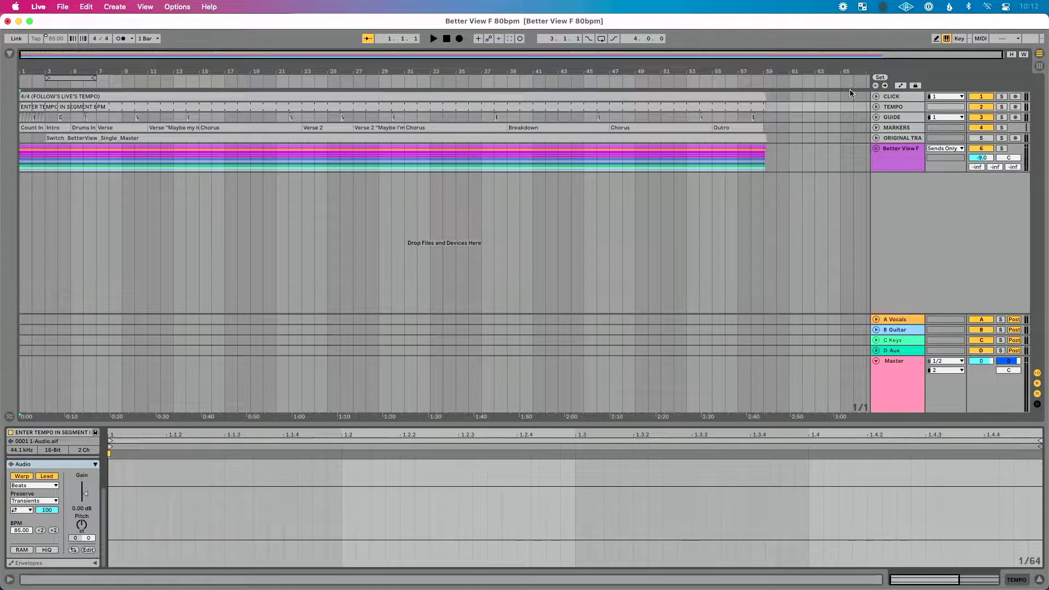
click(1002, 96)
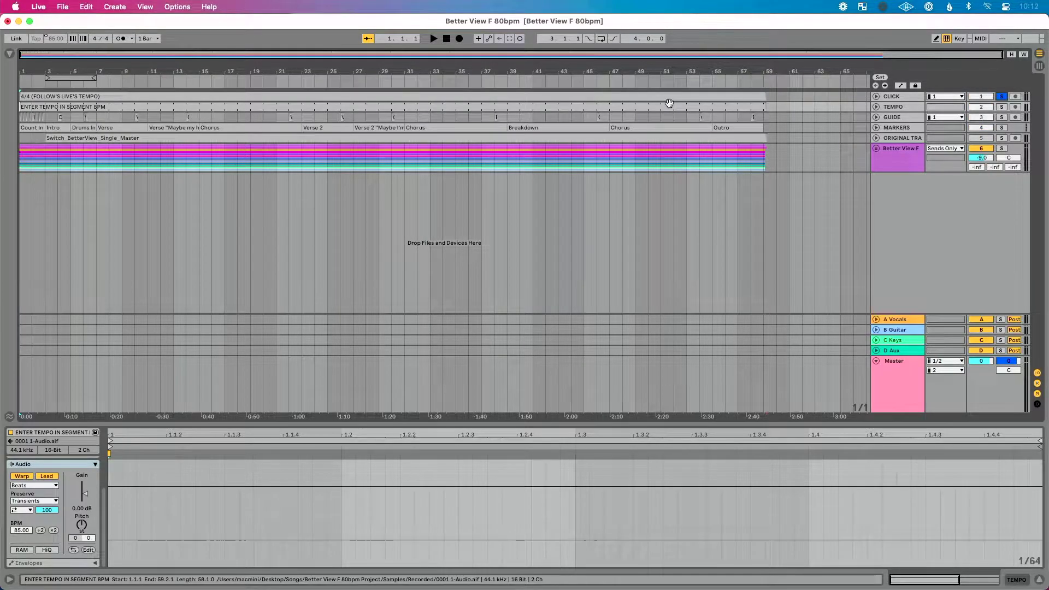
key(space)
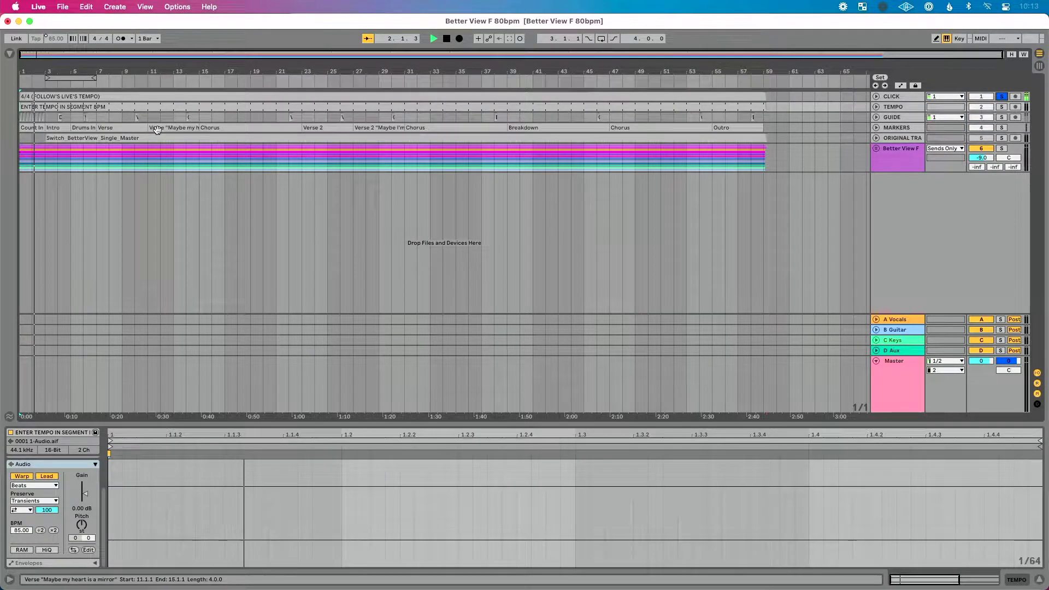
key(space)
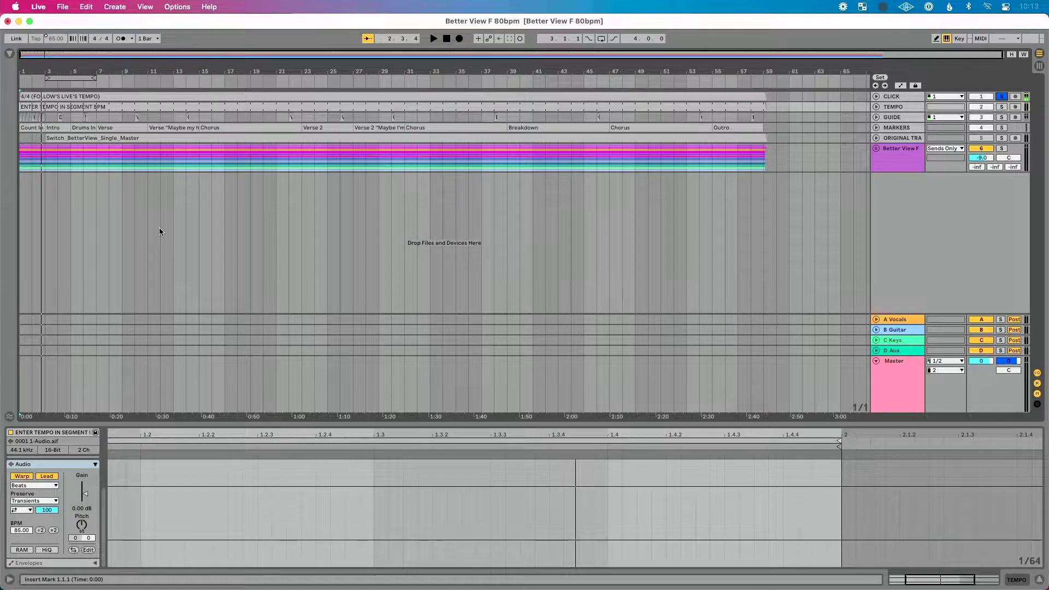
Set the tempo clip's BPM to 80 with Lead enabled and play the soloed click from the start.
click(21, 530)
text(80)
key(Return)
click(47, 476)
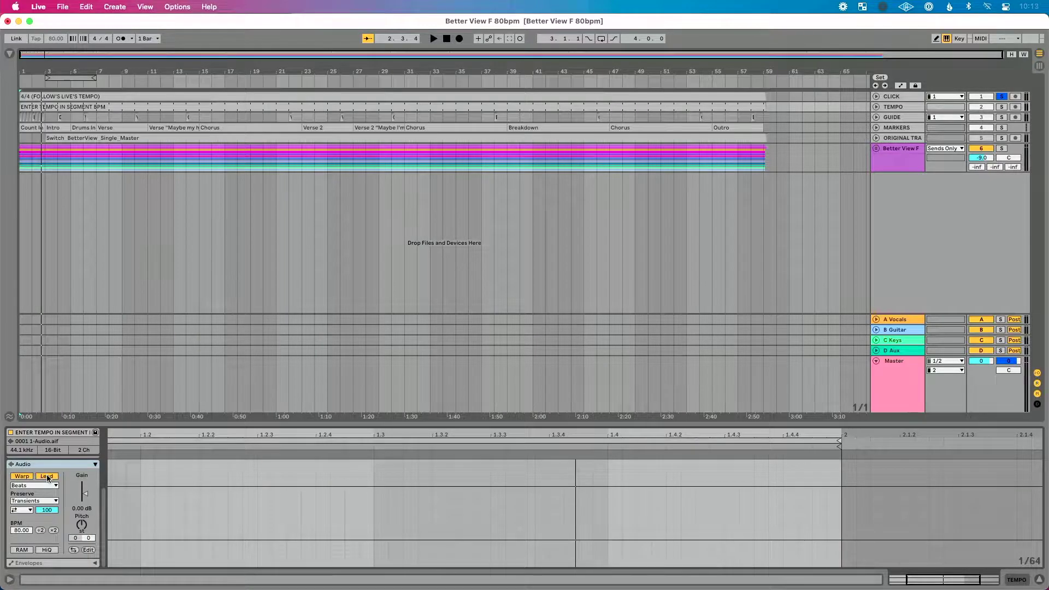
key(space)
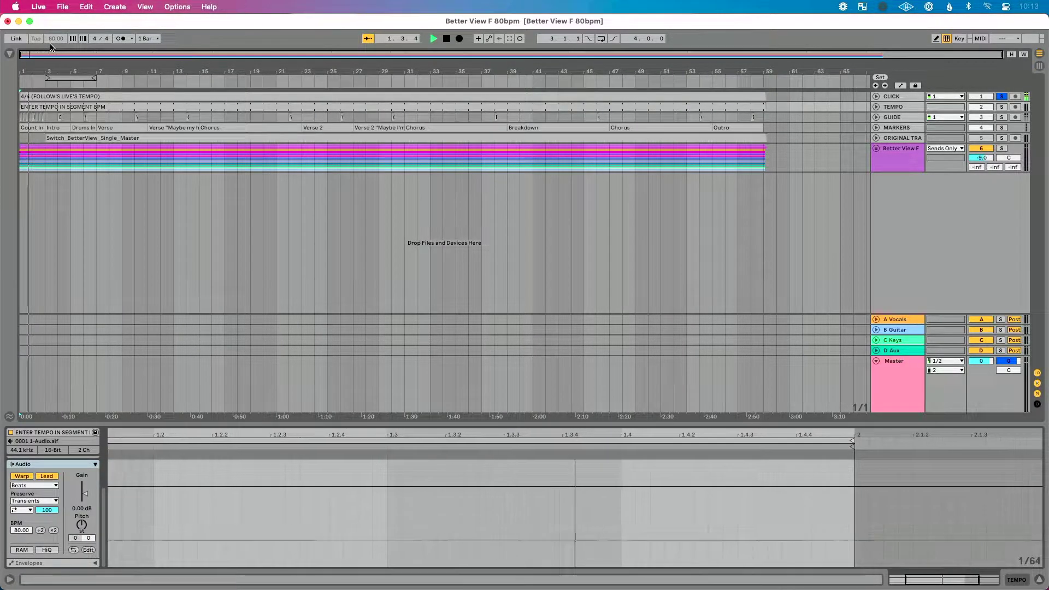
key(space)
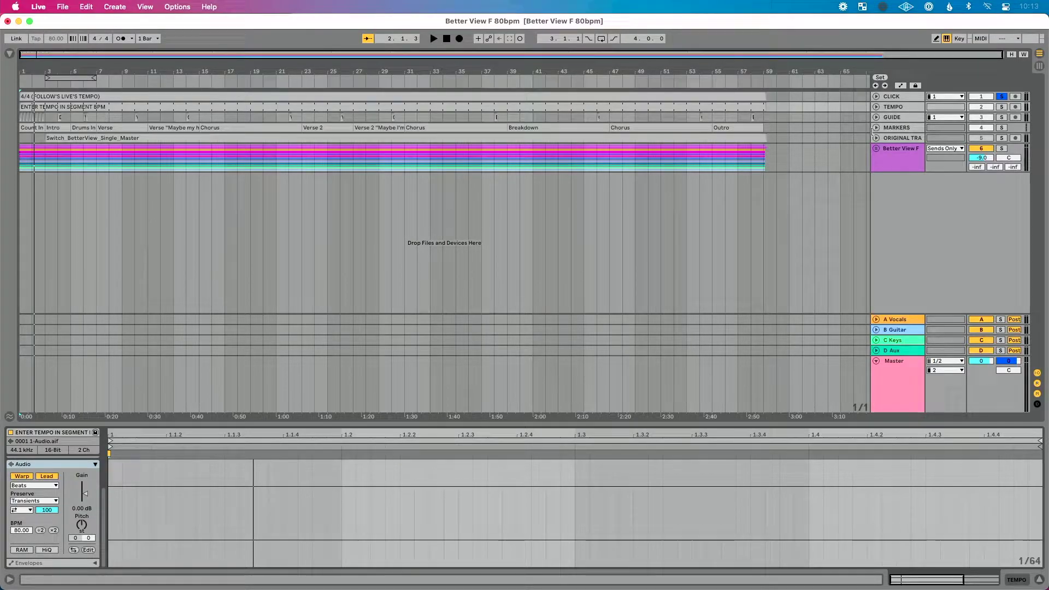
Expand the Better View F group and select the SYNTH-2 stem clip.
click(876, 147)
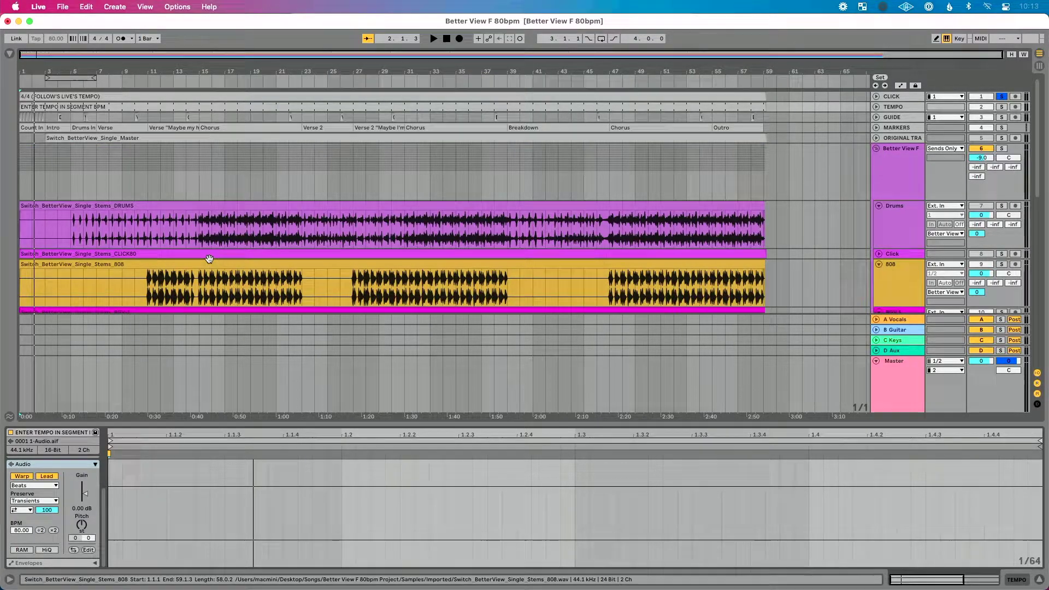
scroll(210, 259, down, 10)
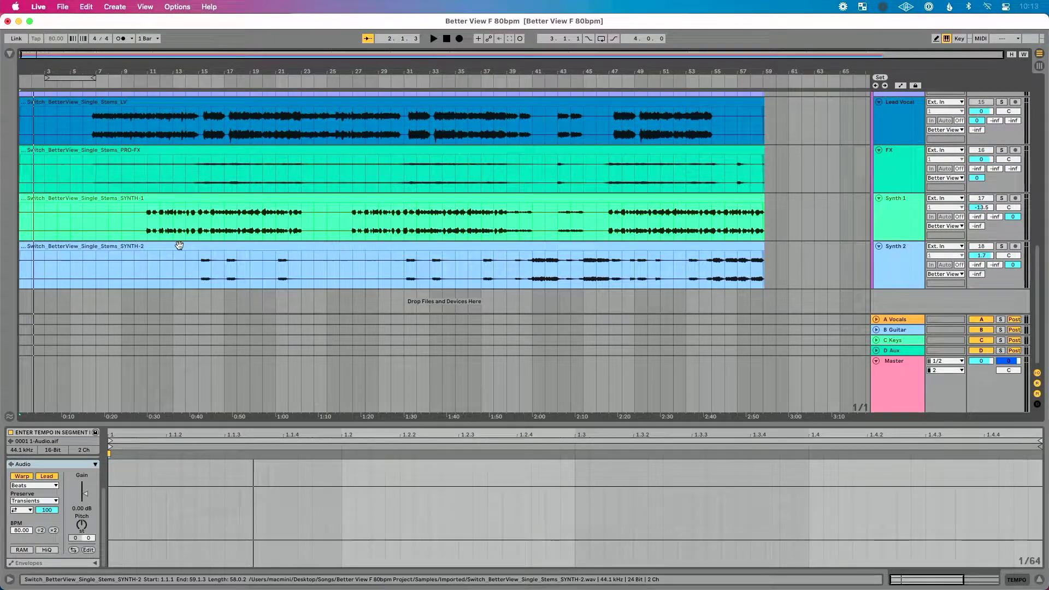
click(179, 246)
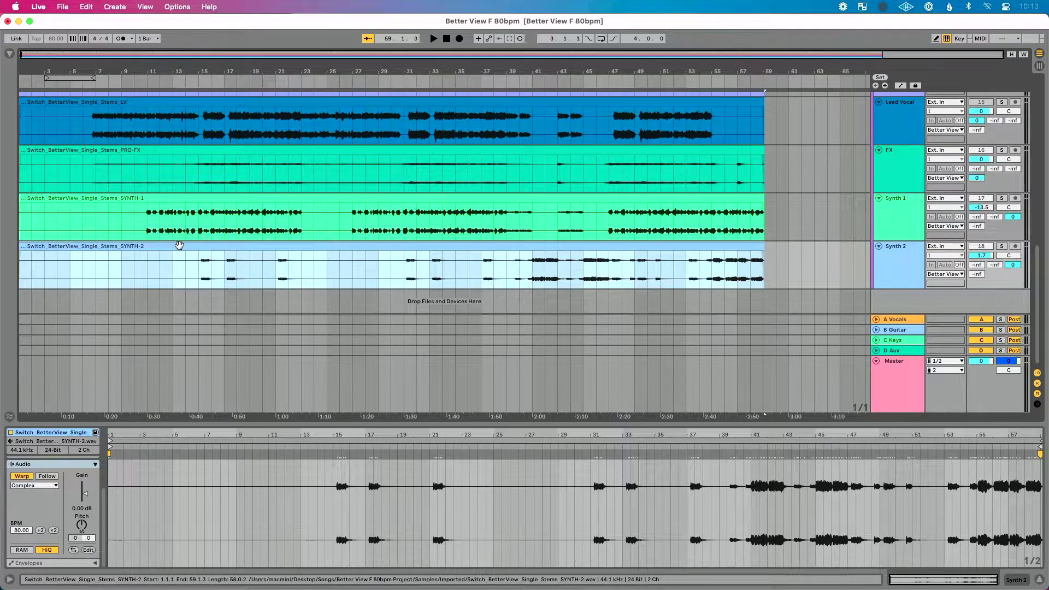
scroll(180, 245, up, 10)
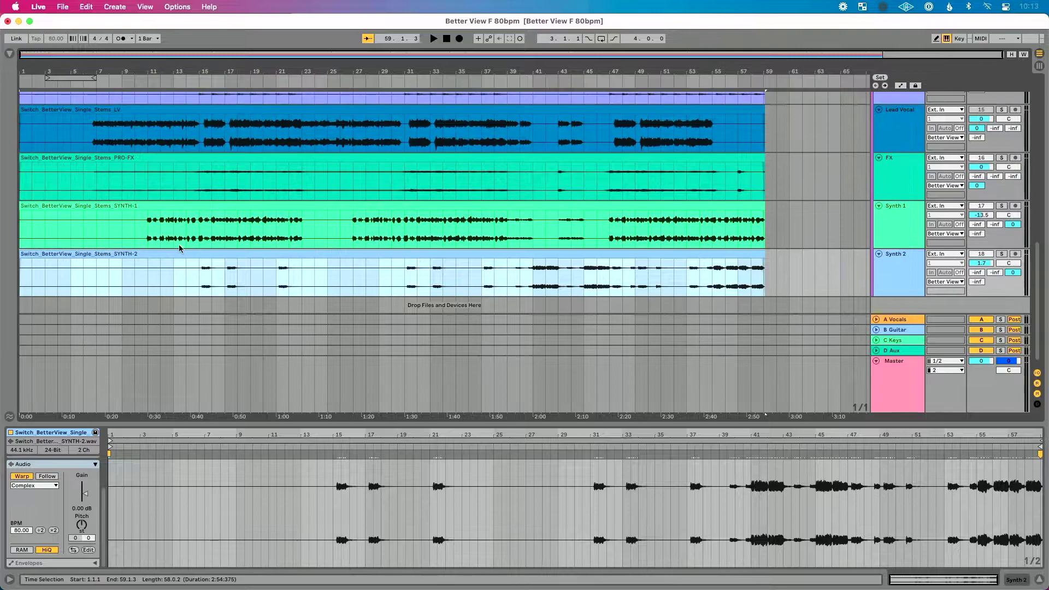
Select all the stem clips from DRUMS to SYNTH-2, try transposing them by -8 semitones, and reset the pitch to 0.
key(super+a)
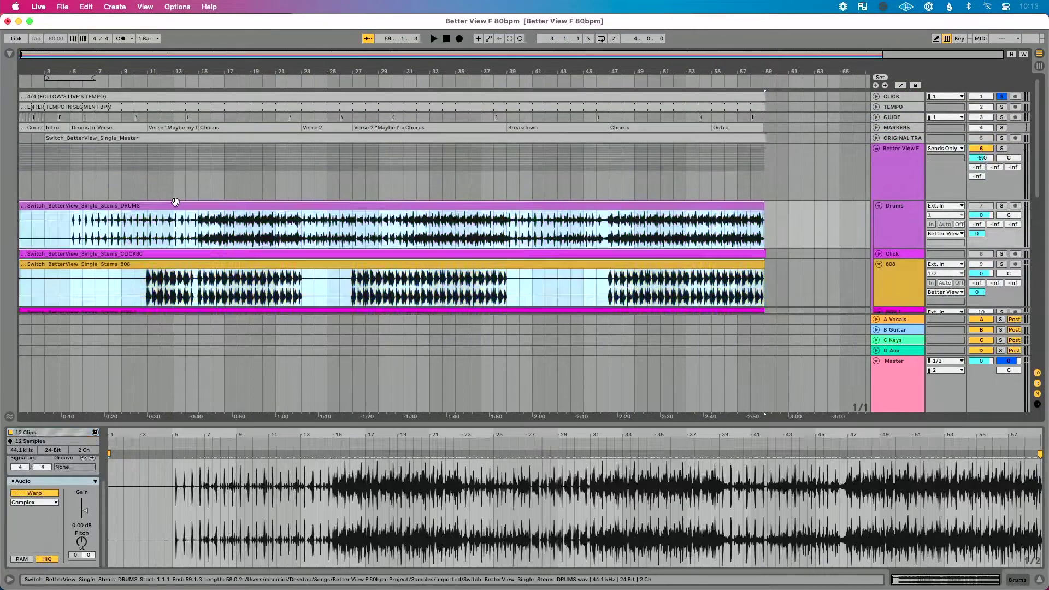
click(82, 543)
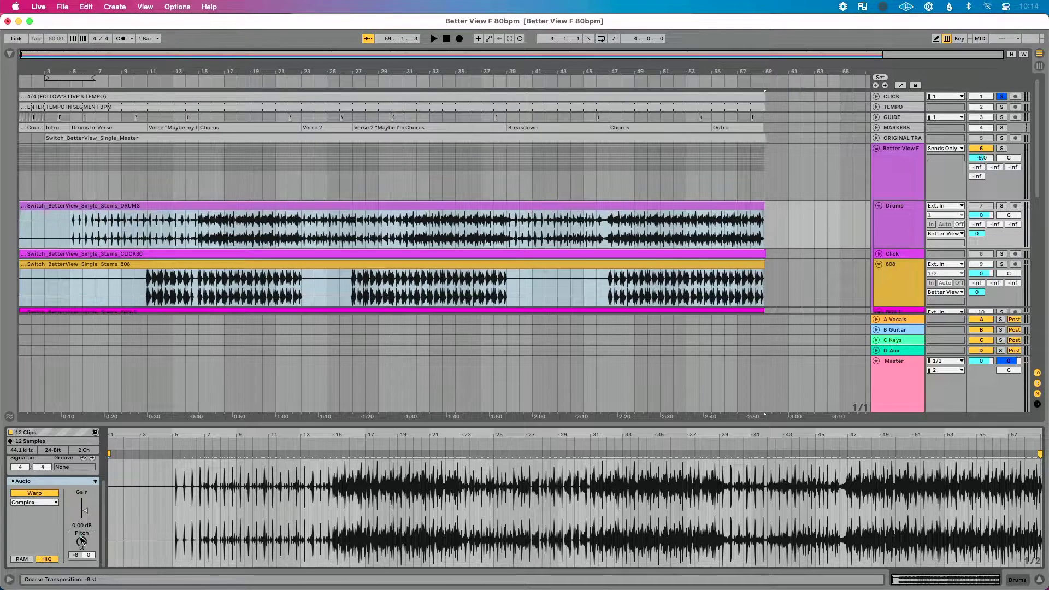
key(Delete)
click(242, 286)
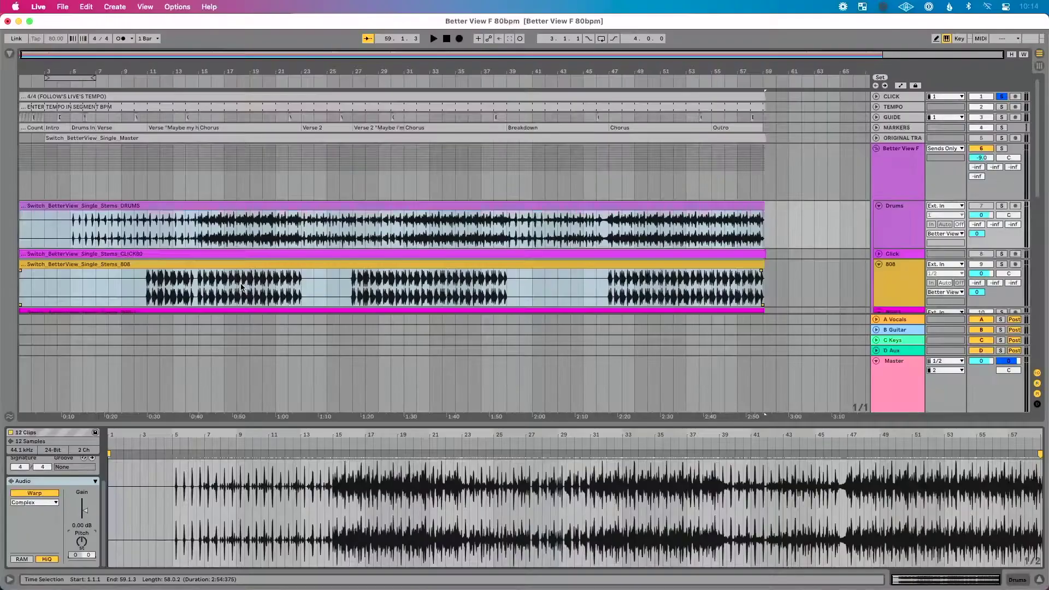
View the audio settings of the drums stem clip and the 808 stem clip individually.
click(228, 210)
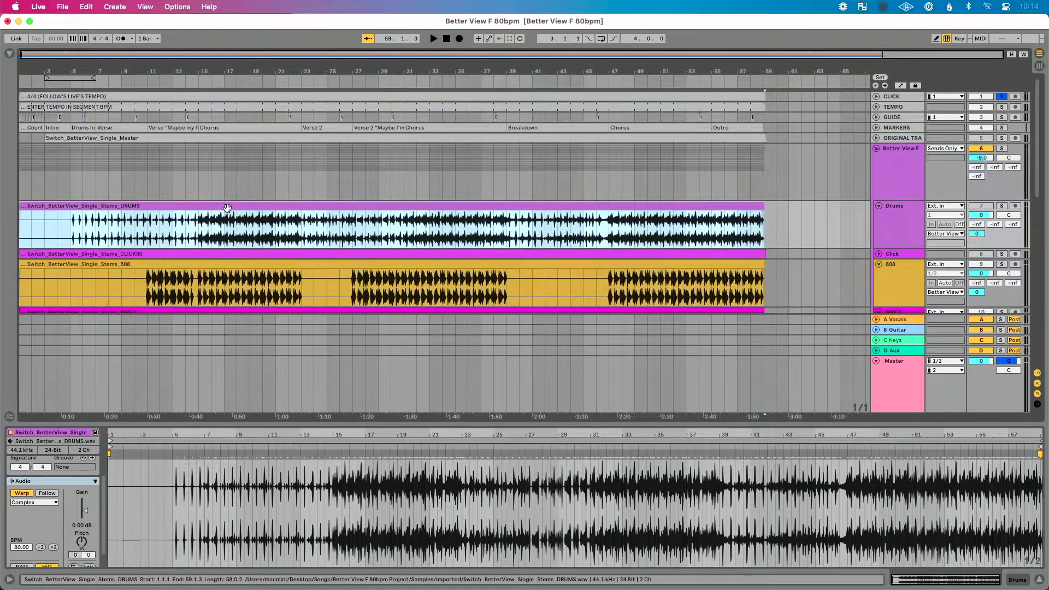
scroll(228, 211, down, 1)
scroll(228, 210, down, 1)
click(221, 227)
click(219, 227)
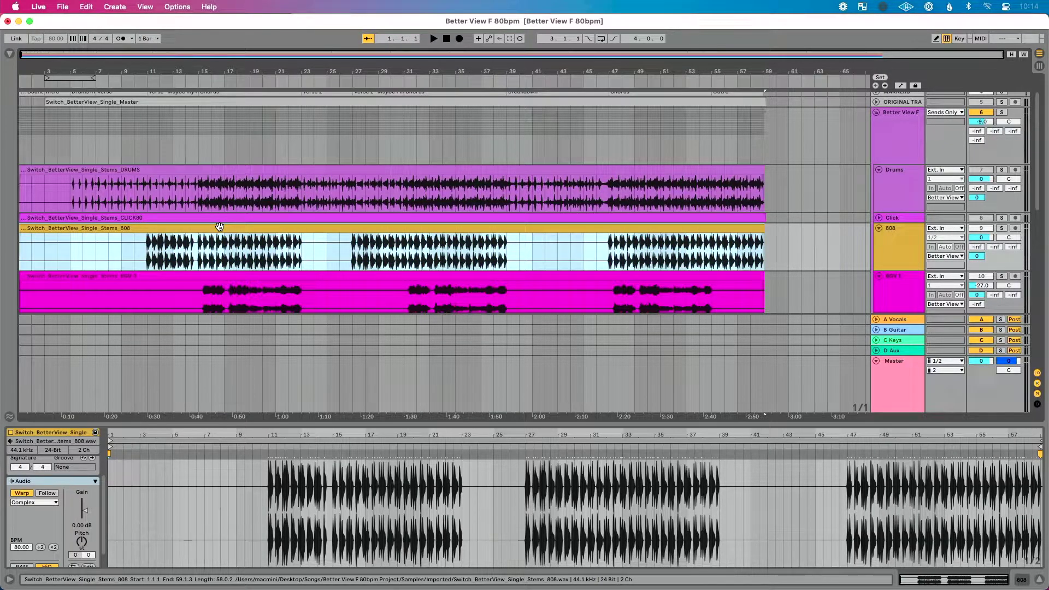
Select the nine stem clips from BGV-1 through SYNTH-2, leaving out drums, click and 808, and transpose them up 3 semitones.
scroll(219, 227, down, 4)
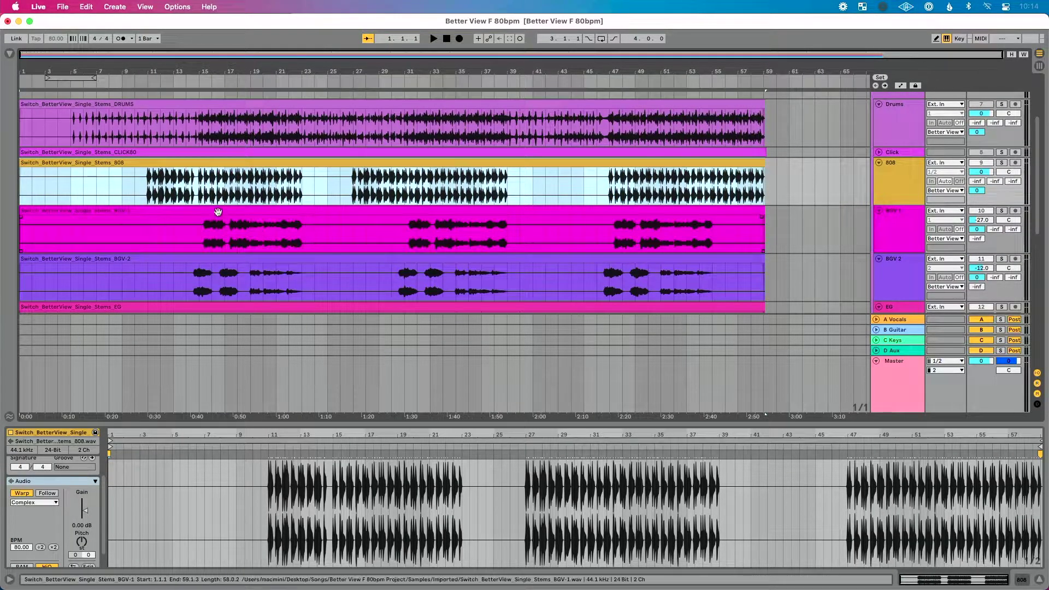
click(218, 211)
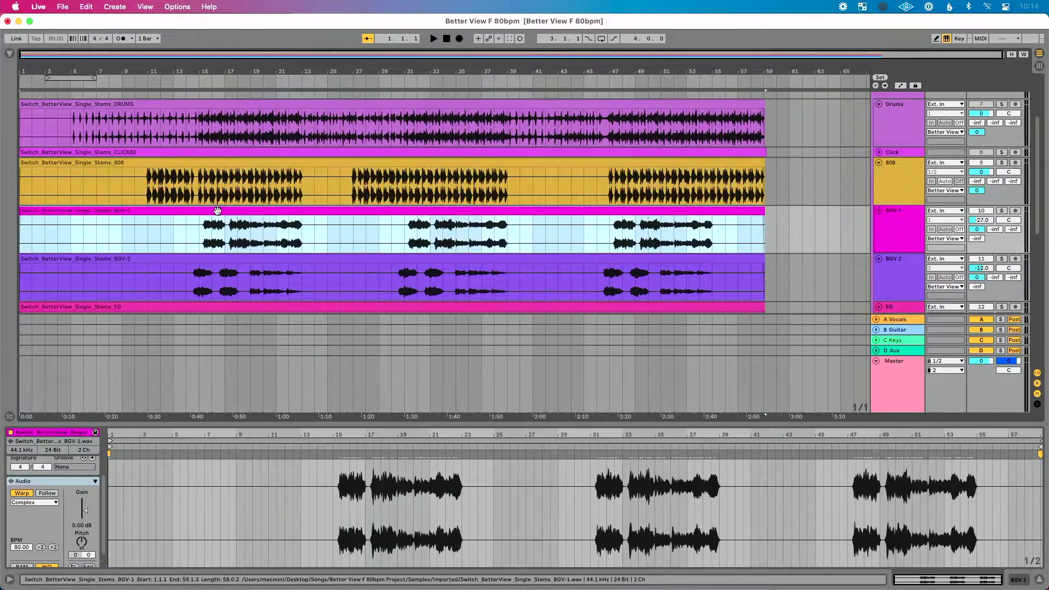
scroll(220, 214, down, 2)
shift+click(222, 218)
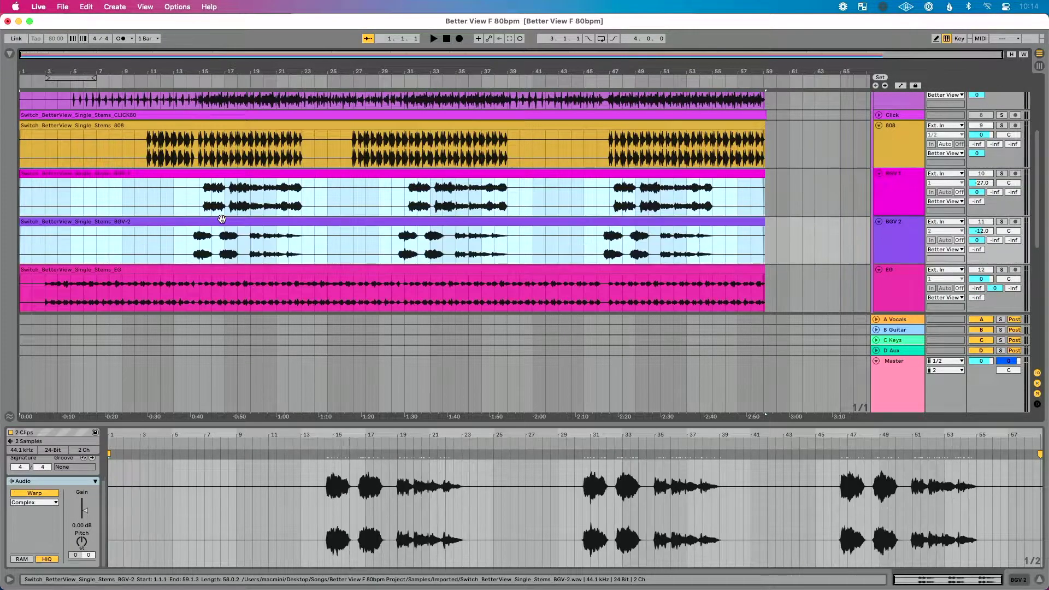
scroll(221, 207, down, 4)
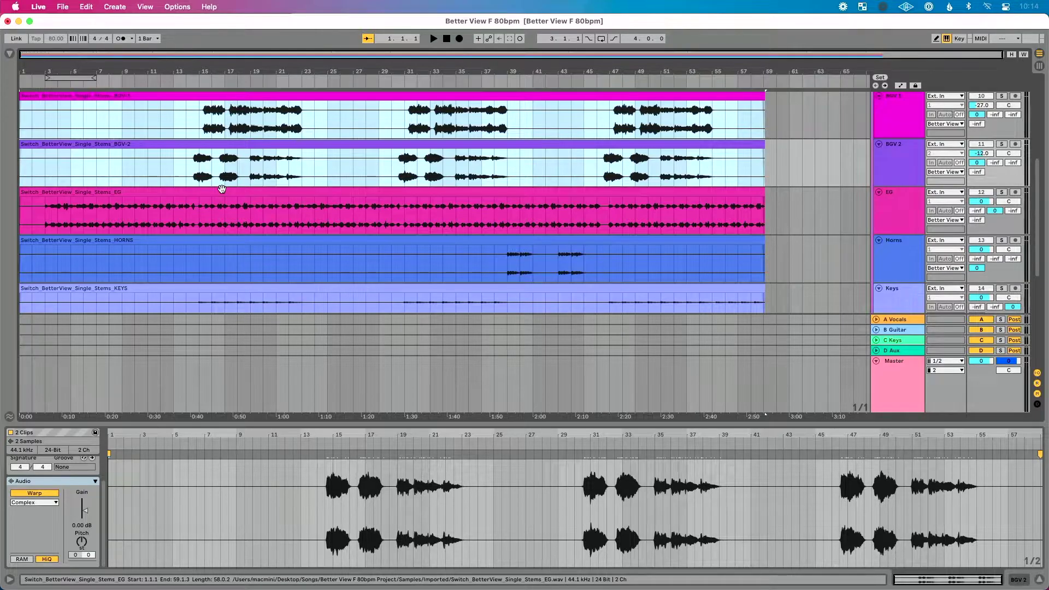
shift+click(222, 189)
shift+click(223, 239)
scroll(225, 238, down, 2)
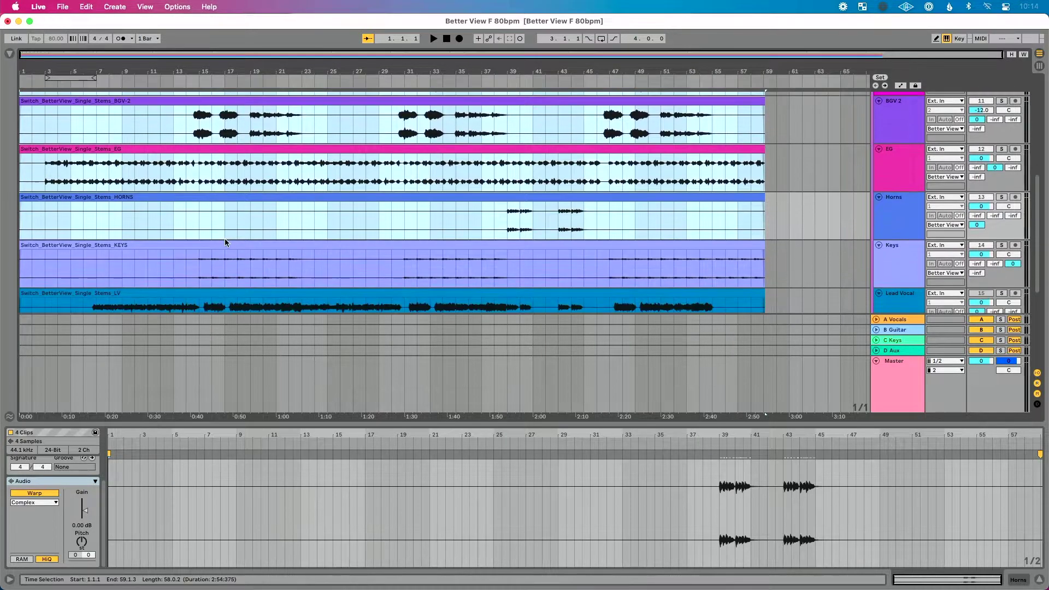
shift+click(223, 244)
scroll(223, 241, down, 3)
shift+click(223, 237)
scroll(224, 235, down, 2)
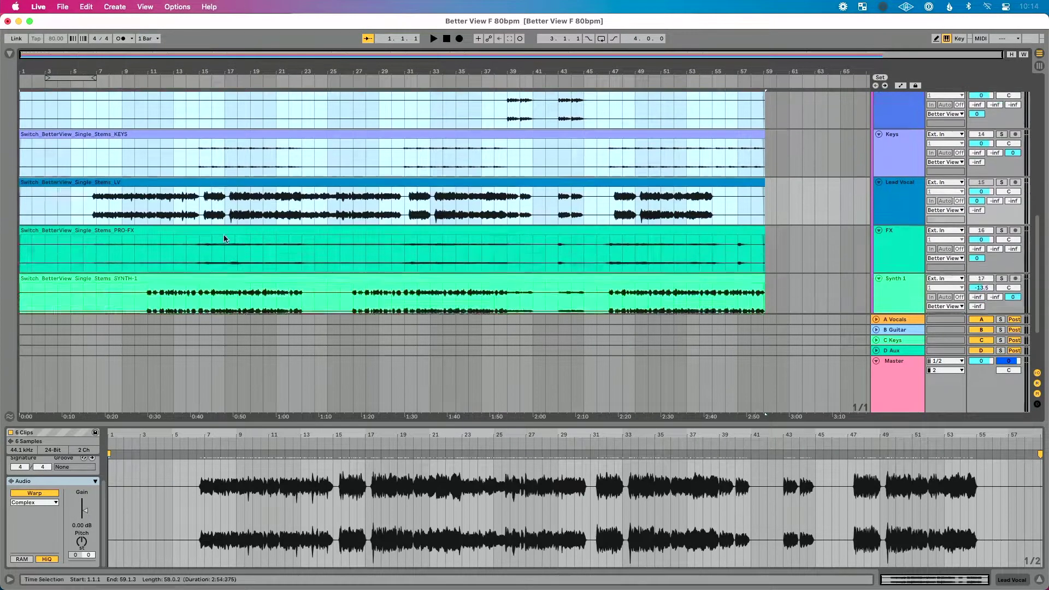
scroll(225, 218, down, 4)
shift+click(220, 155)
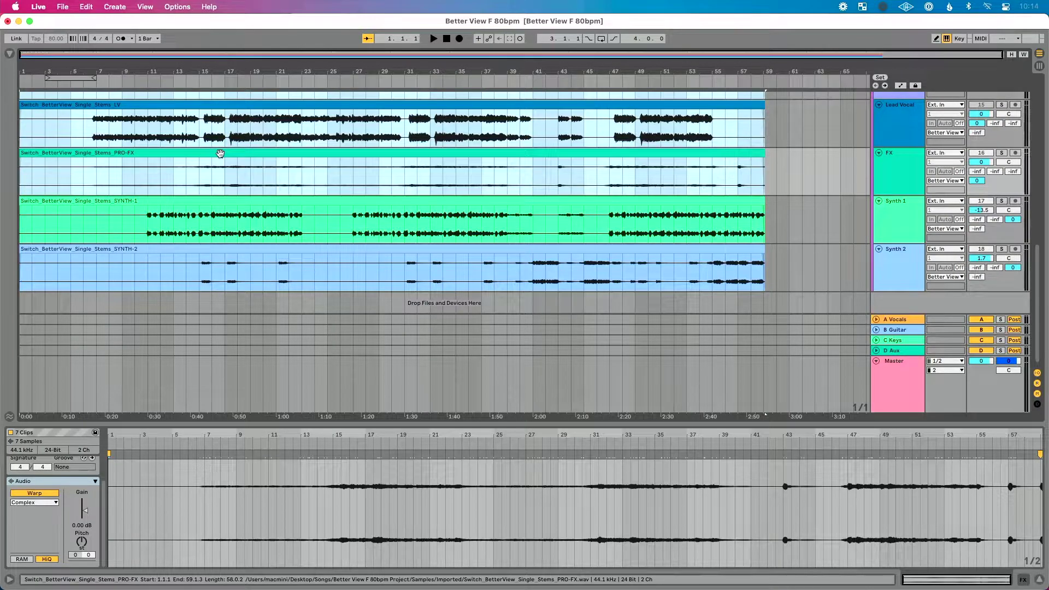
shift+click(218, 201)
scroll(220, 218, down, 1)
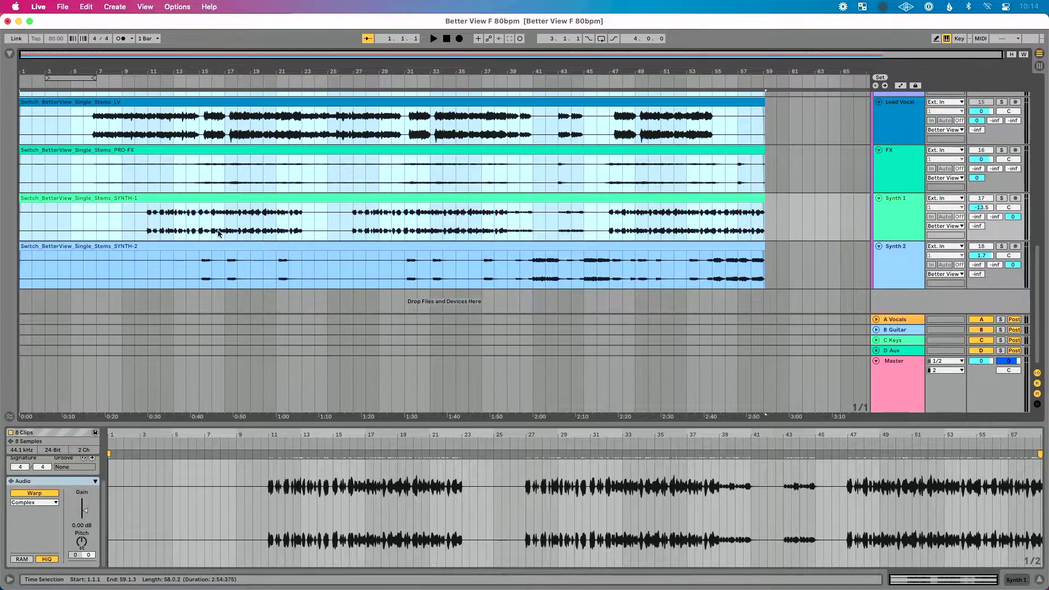
shift+click(222, 242)
scroll(224, 200, up, 10)
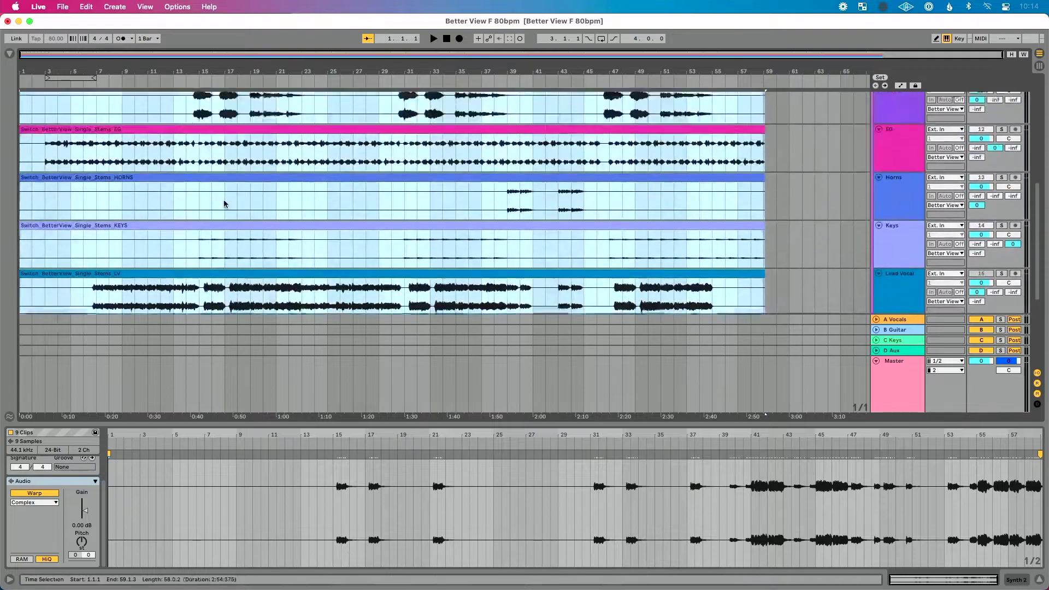
scroll(224, 203, down, 3)
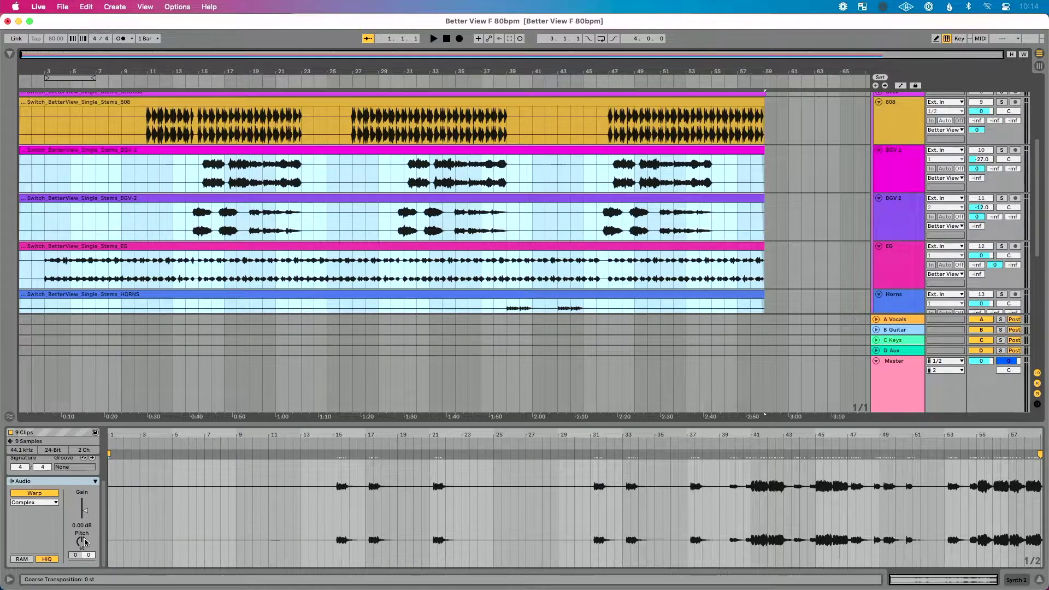
drag(85, 543, 86, 543)
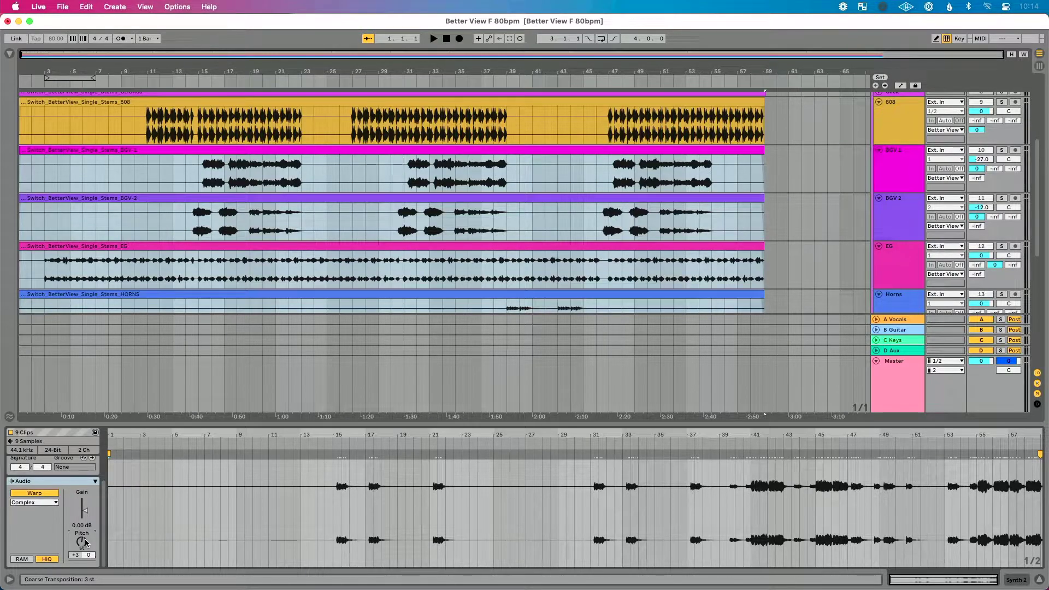
Set the warp mode of the nine selected pitched stem clips to Complex Pro.
scroll(168, 351, up, 4)
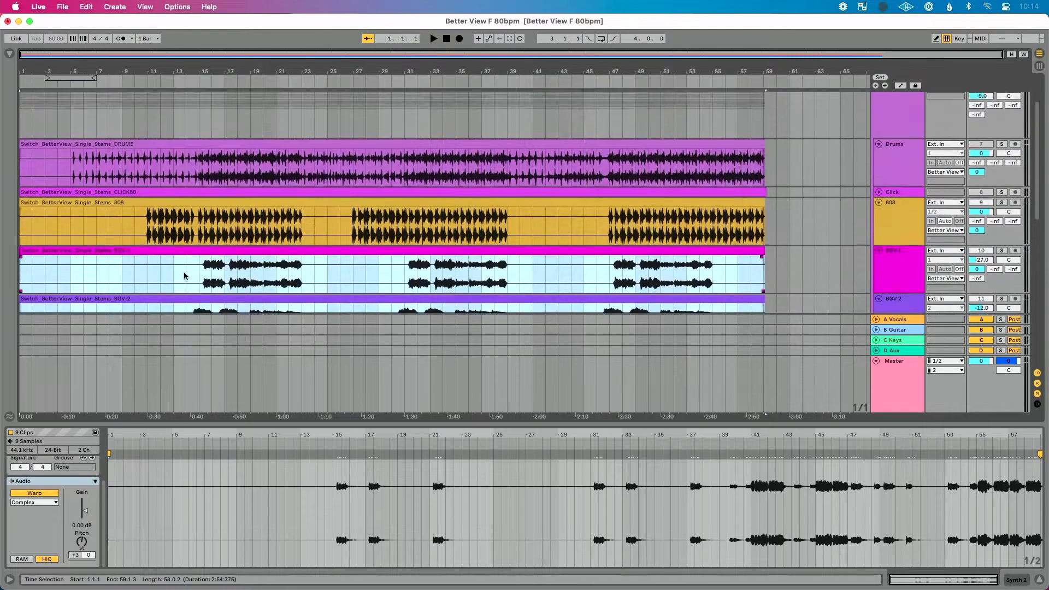
scroll(184, 276, down, 6)
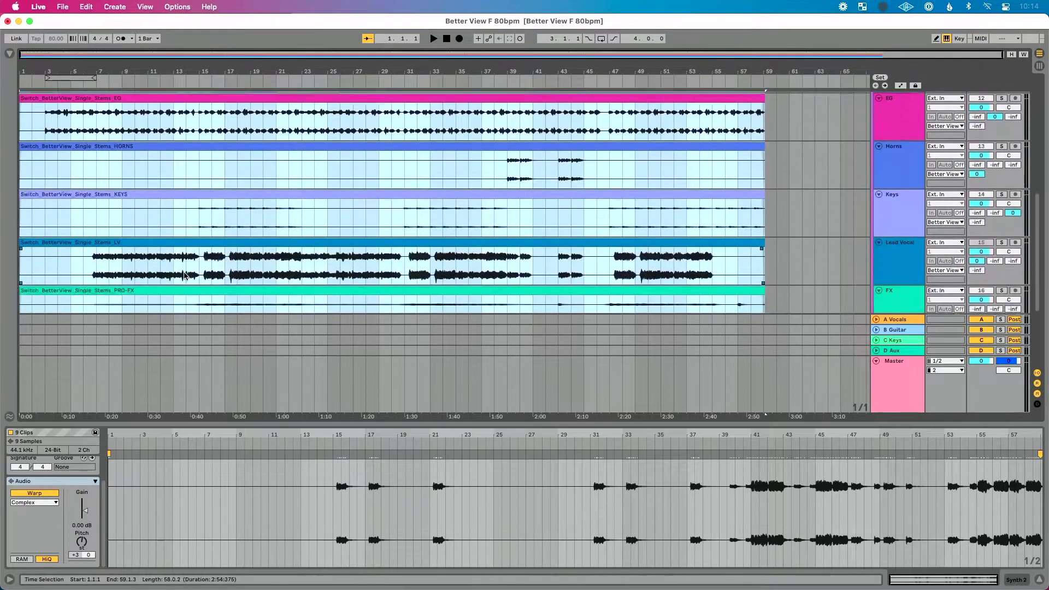
scroll(183, 235, up, 3)
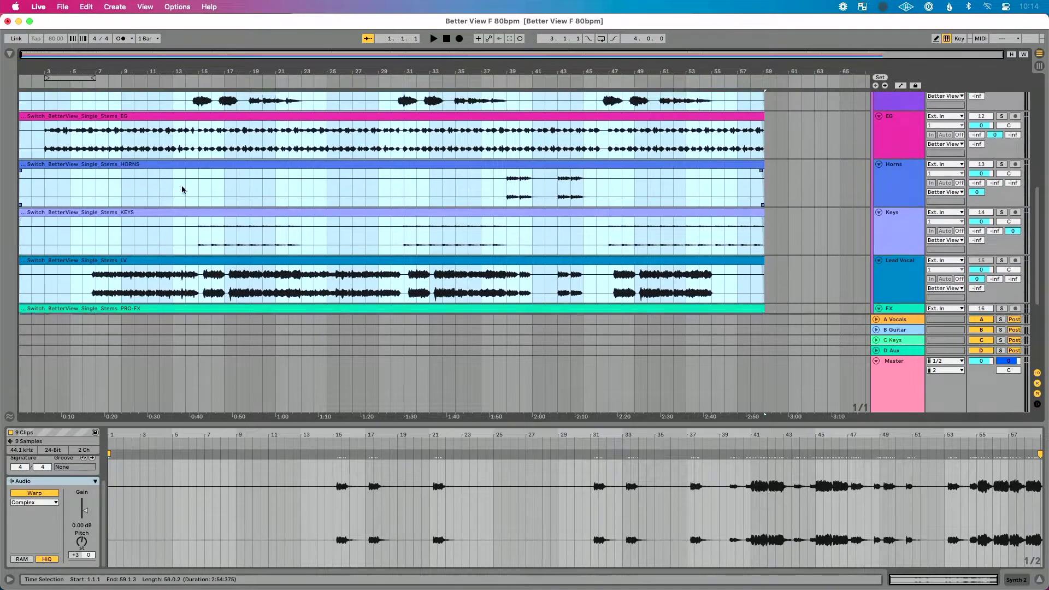
click(48, 503)
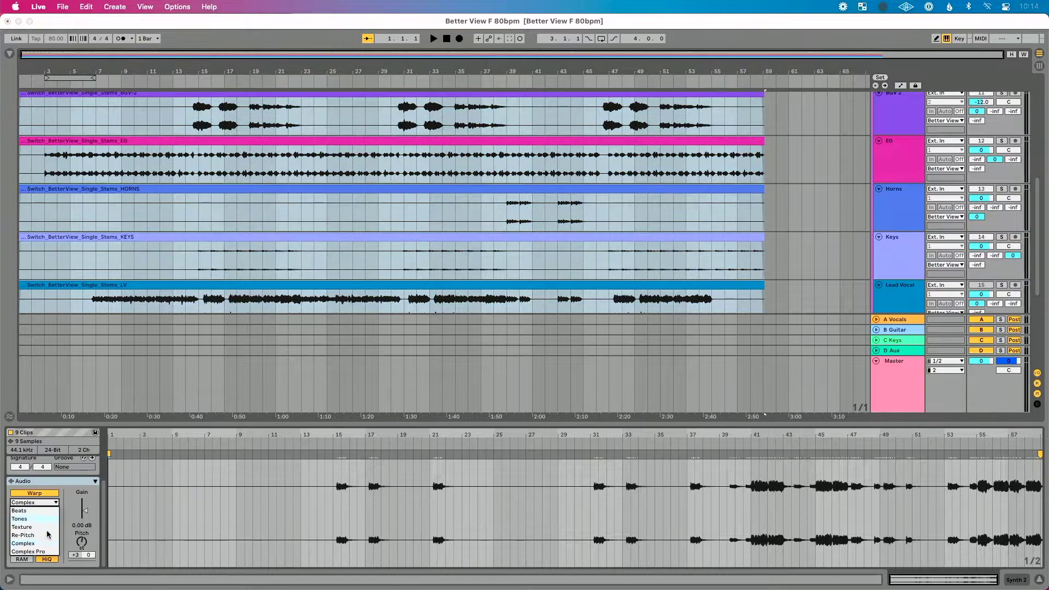
click(44, 552)
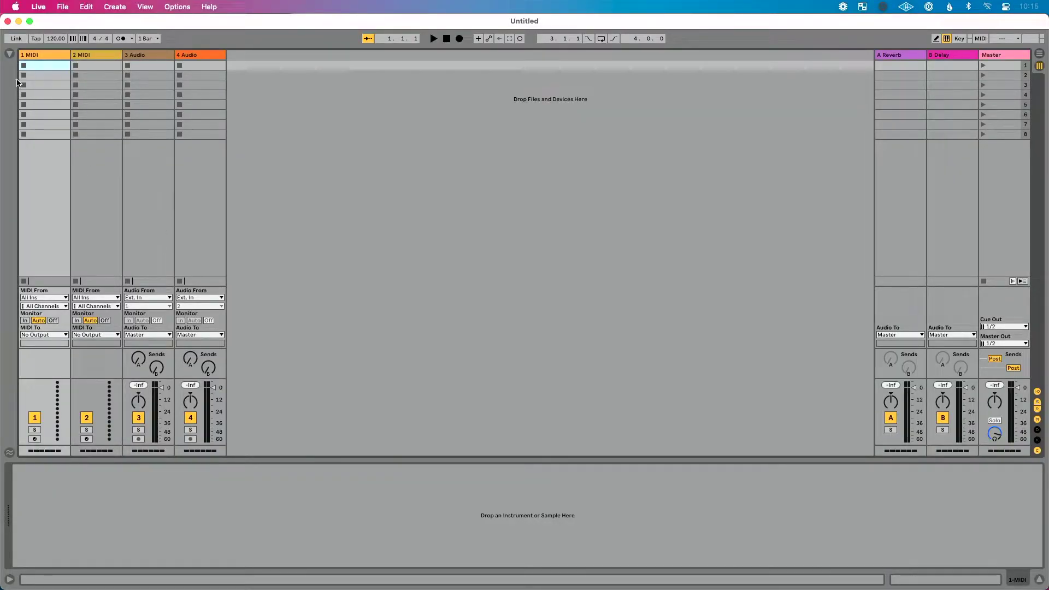
Show the file browser and view the Warp/Fades settings in the Record, Warp and Launch preferences.
click(10, 53)
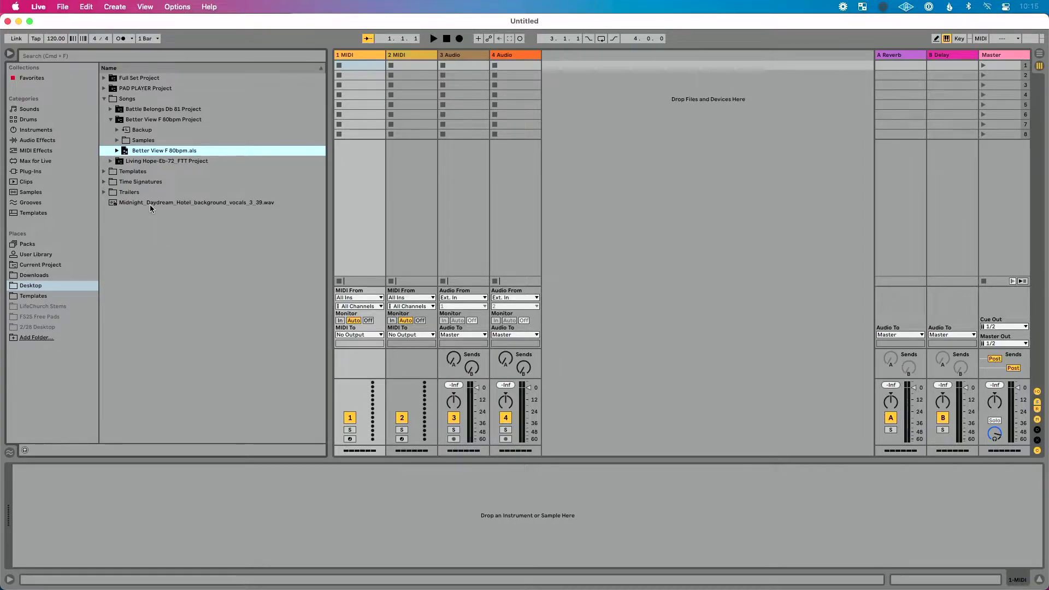
key(super+comma)
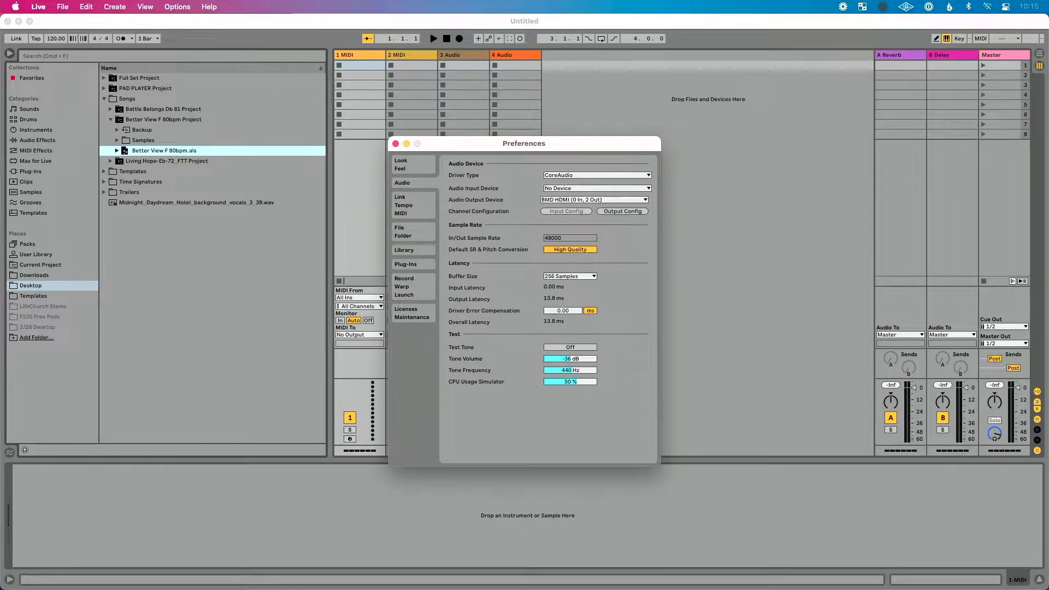
click(421, 280)
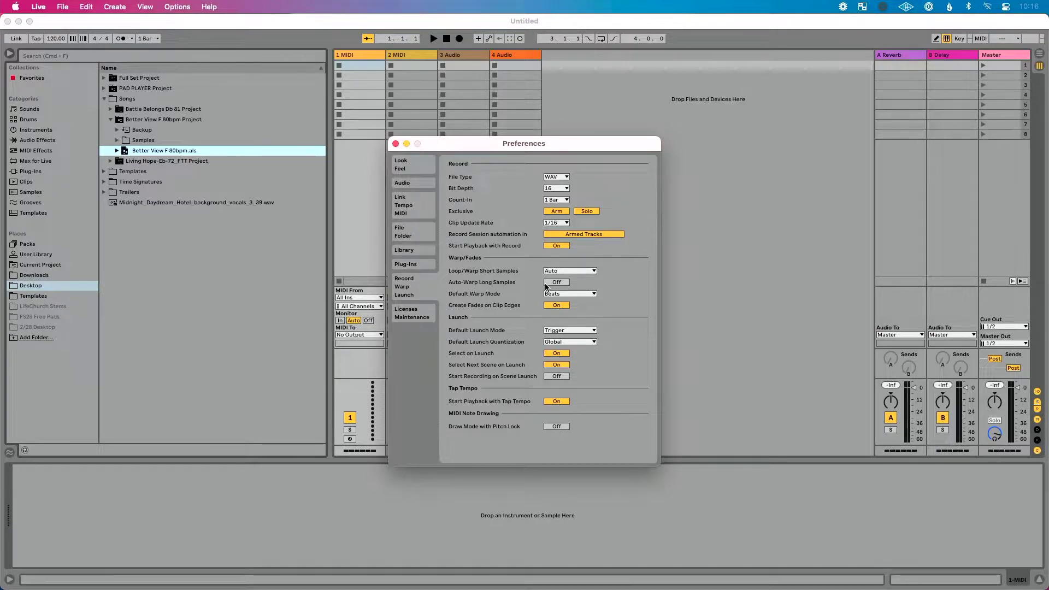
key(super+w)
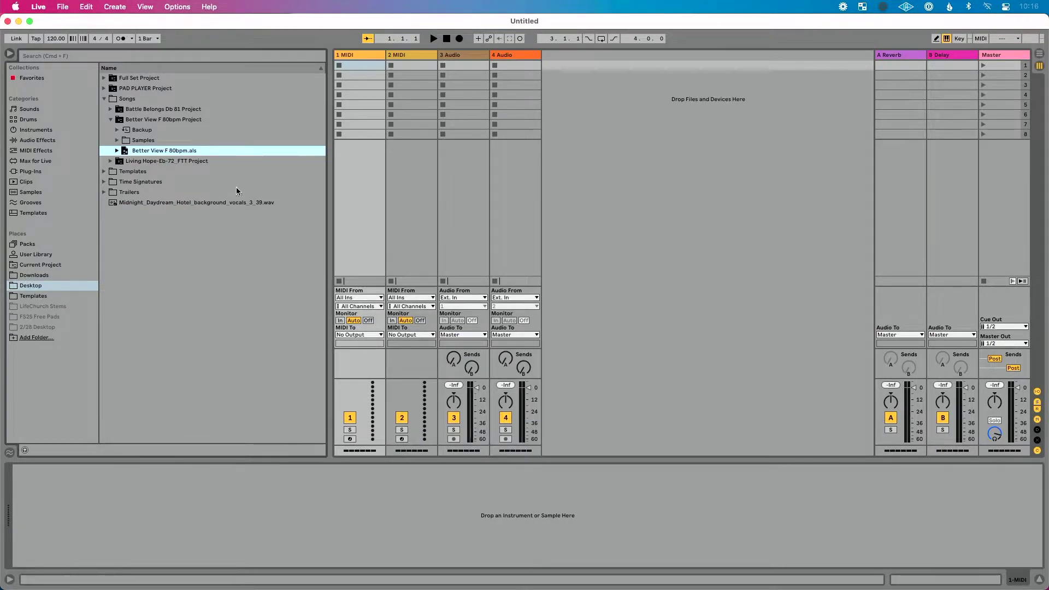
Load Midnight_Daydream_Hotel_background_vocals_3_39.wav into the first slot of the 3 Audio track, and delete the two MIDI tracks and the 4 Audio track.
click(221, 203)
drag(222, 203, 467, 67)
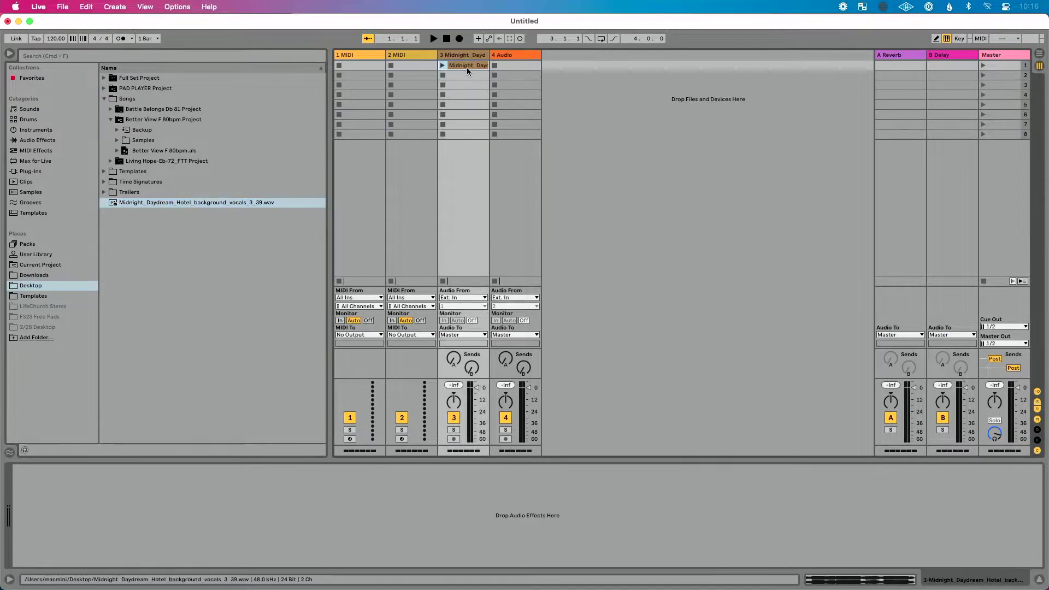
click(382, 55)
shift+click(388, 56)
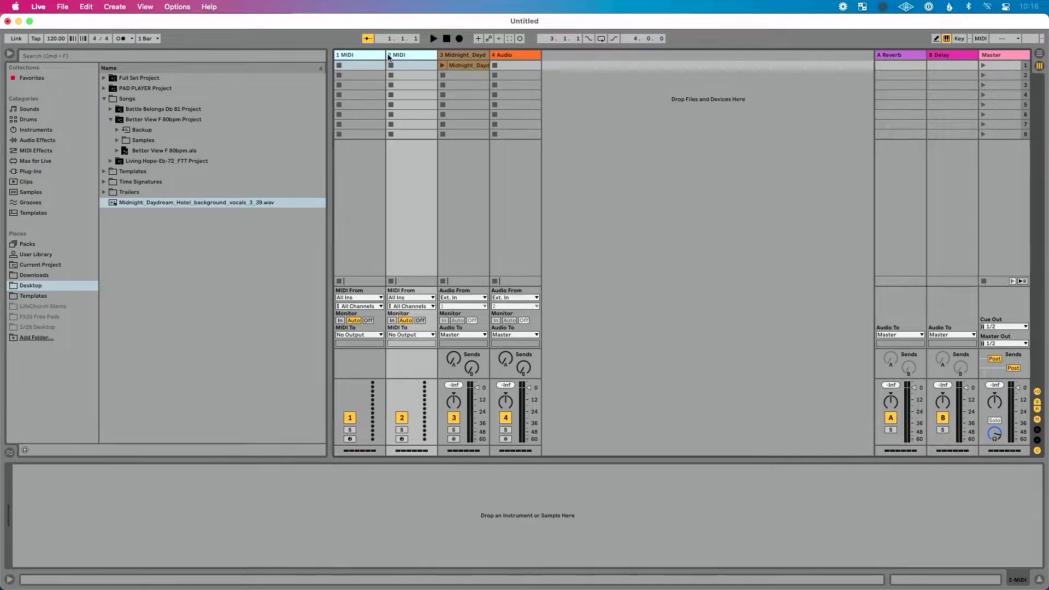
key(Delete)
click(397, 55)
key(Delete)
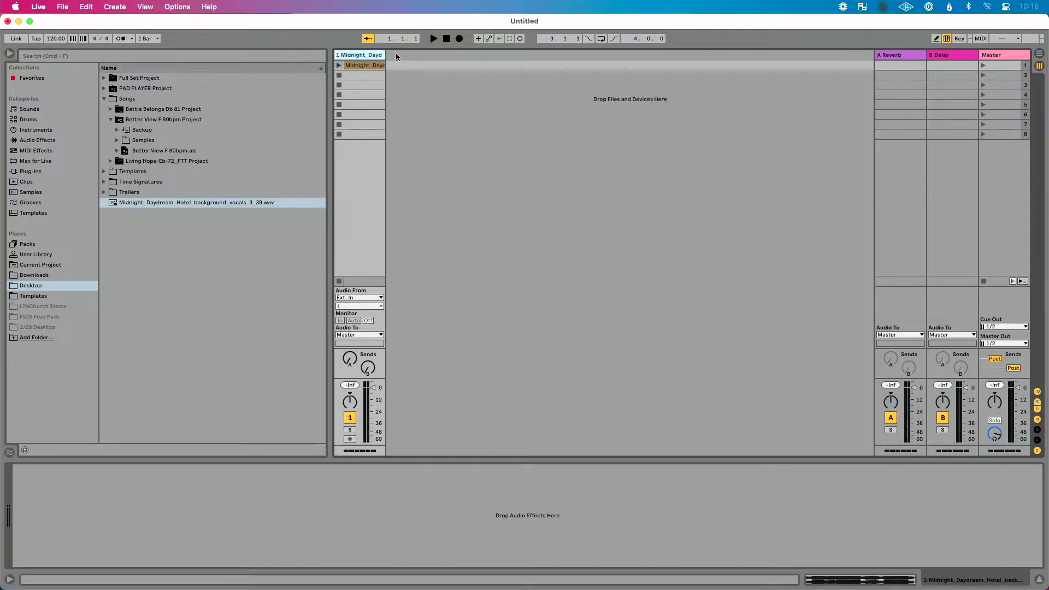
click(9, 53)
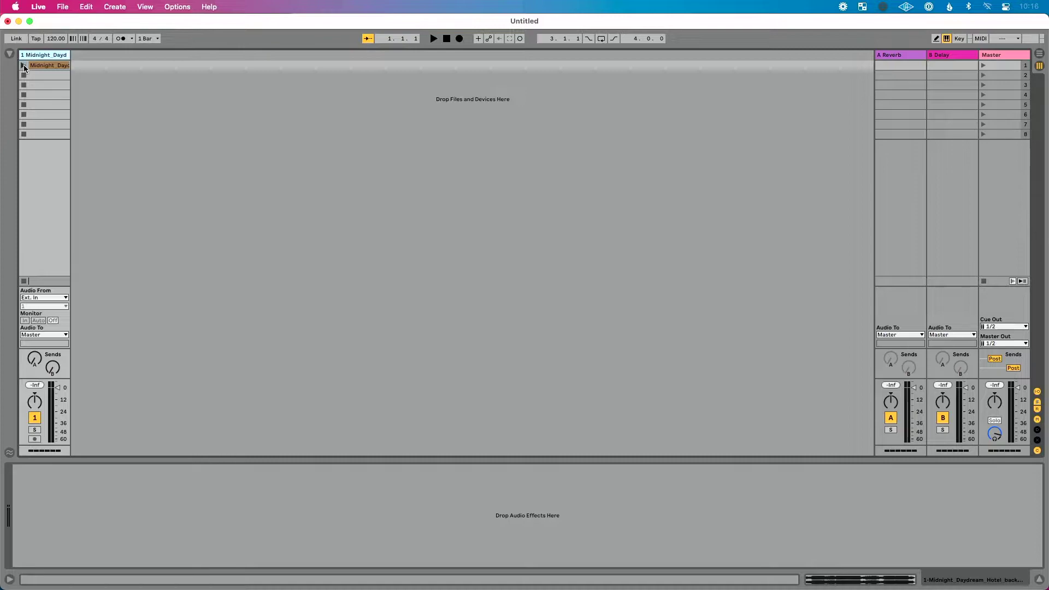
Play the vocals clip with its track volume lowered to about -16.7 dB and tap in its tempo.
click(23, 65)
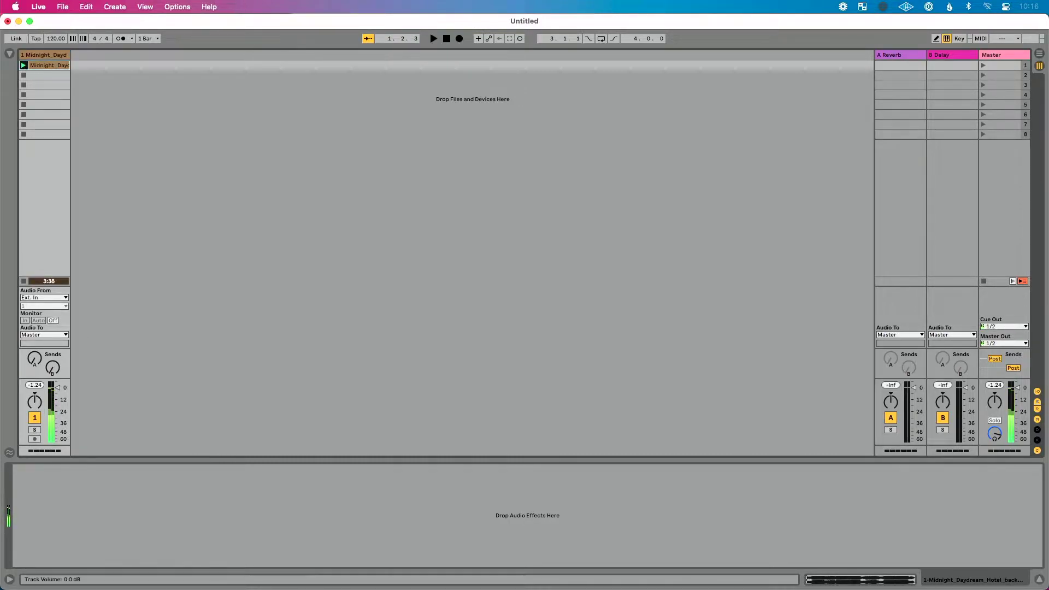
drag(60, 395, 60, 411)
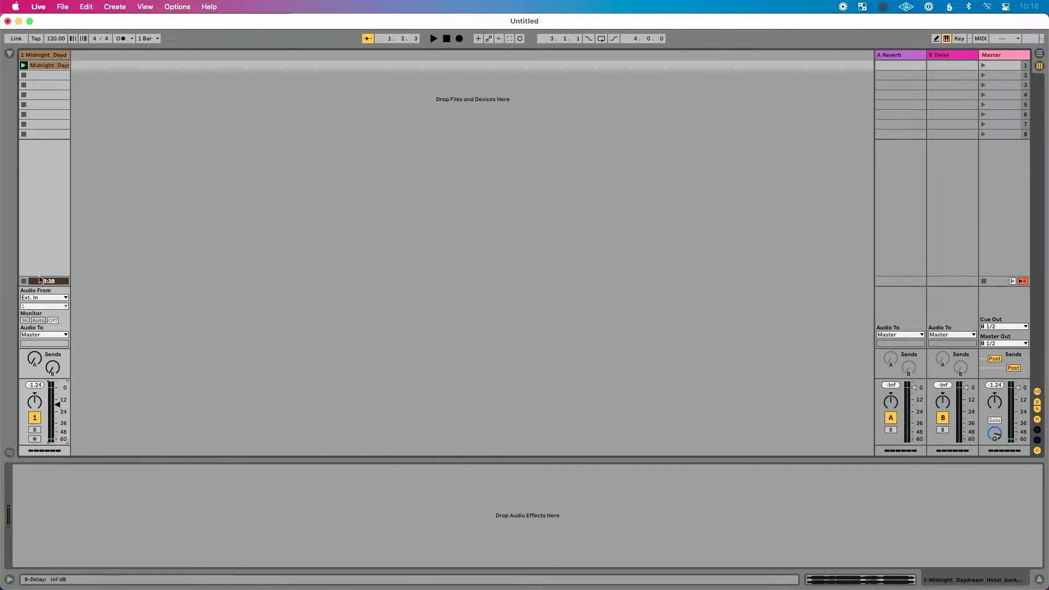
click(35, 39)
click(35, 39)
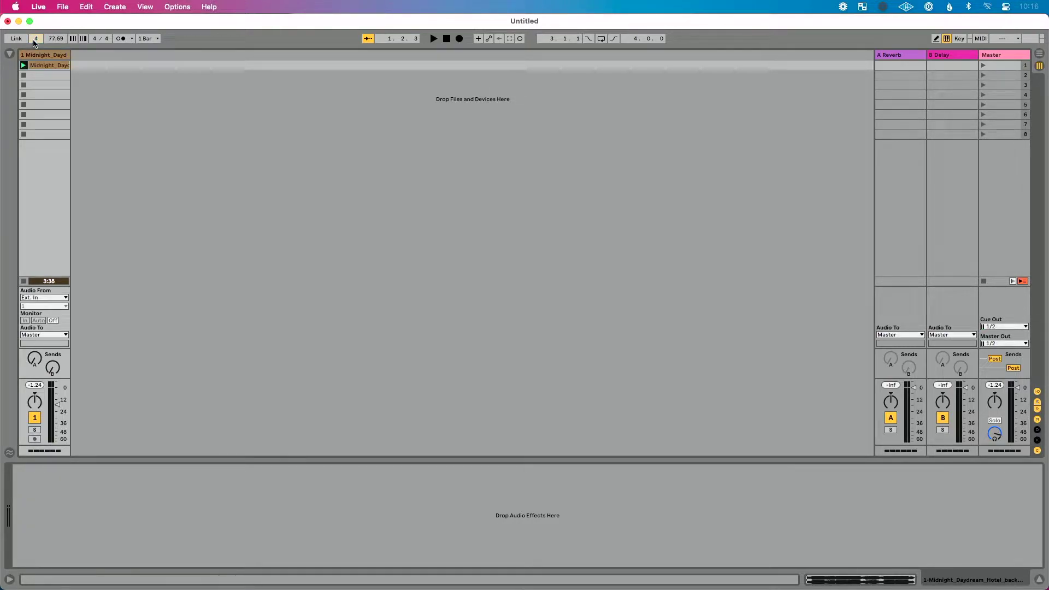
Check the beat against the metronome, set the project tempo to 80 BPM, and remove the clip from its session slot.
click(120, 39)
key(space)
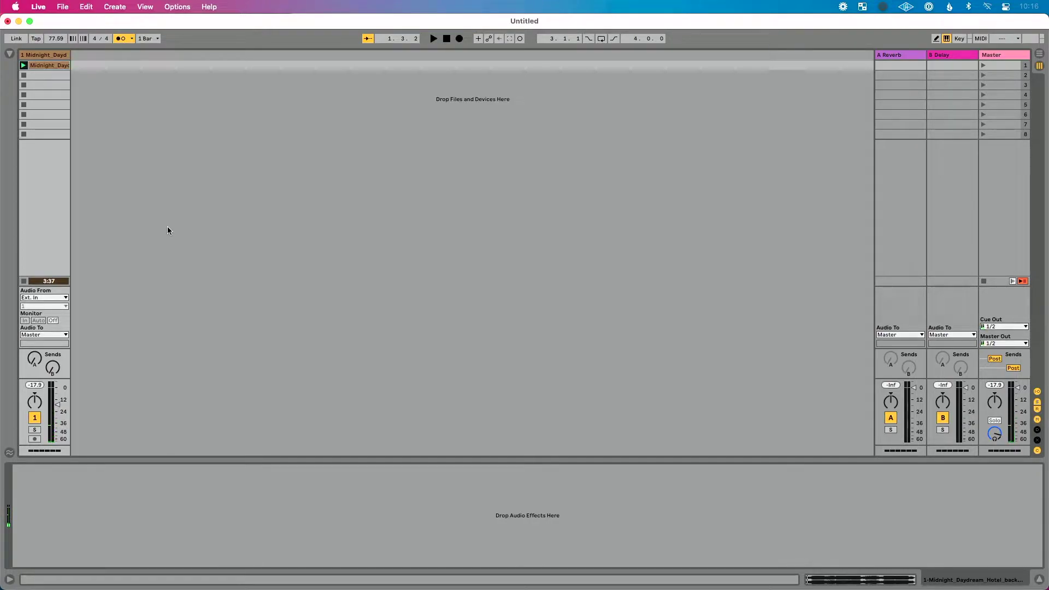
click(121, 38)
click(57, 39)
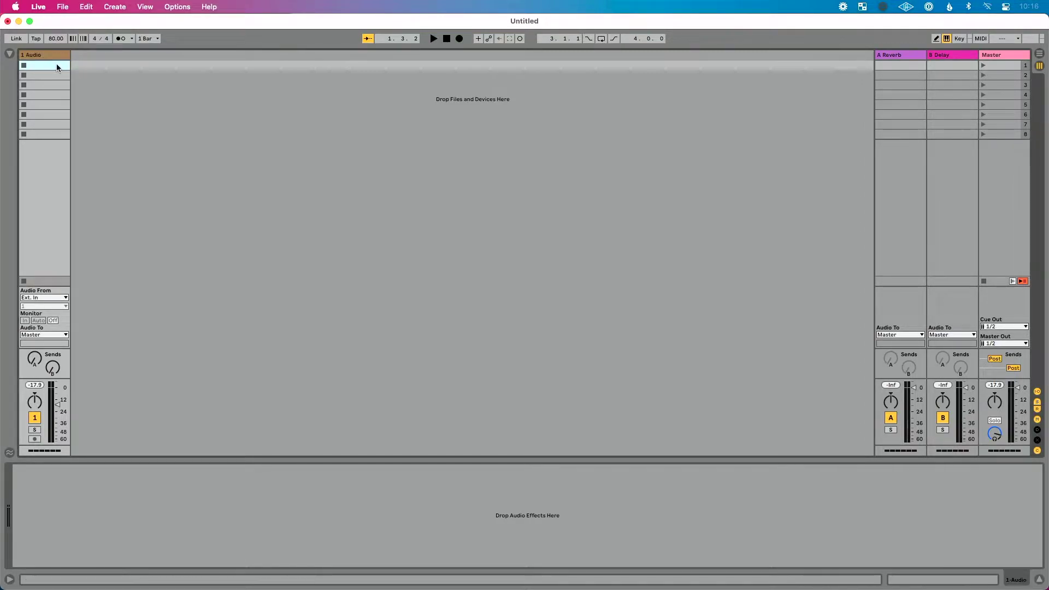
Place the Midnight_Daydream_Hotel vocals file at the start of the arrangement on a new track and delete the empty audio track.
key(Tab)
click(9, 53)
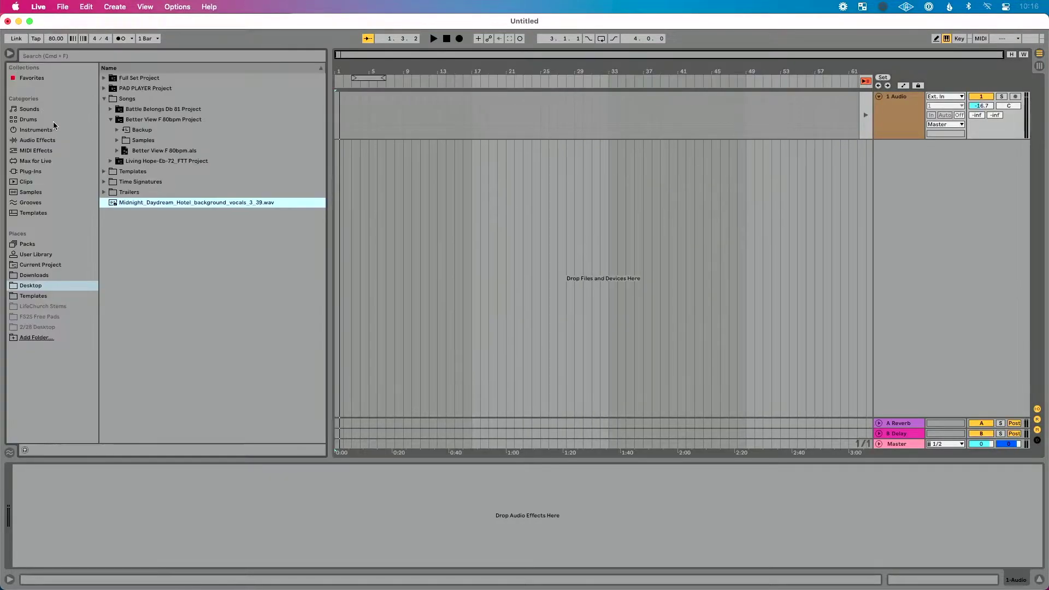
drag(148, 203, 337, 156)
click(10, 53)
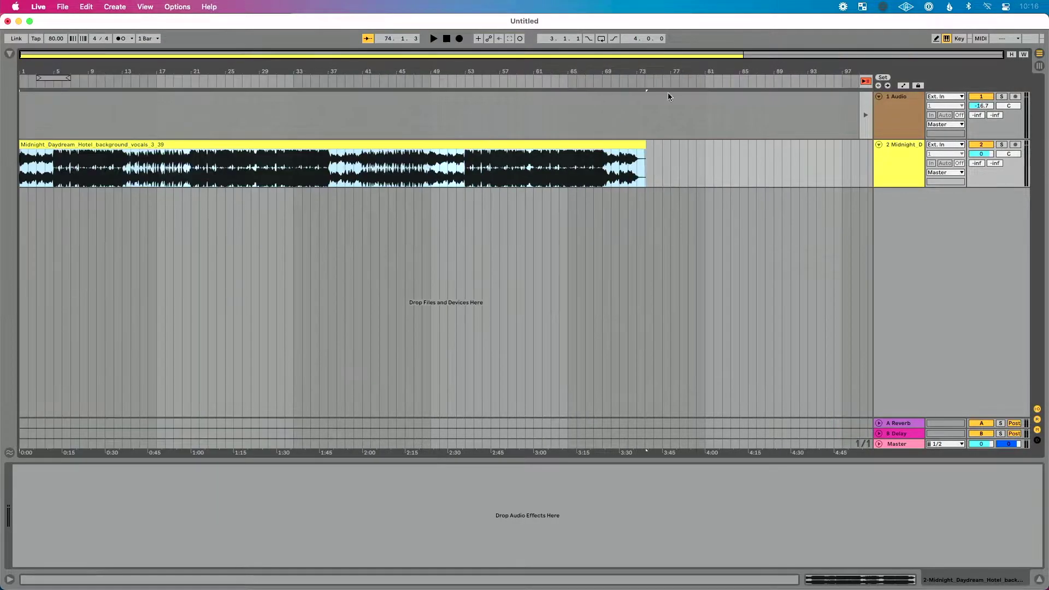
click(903, 96)
key(Delete)
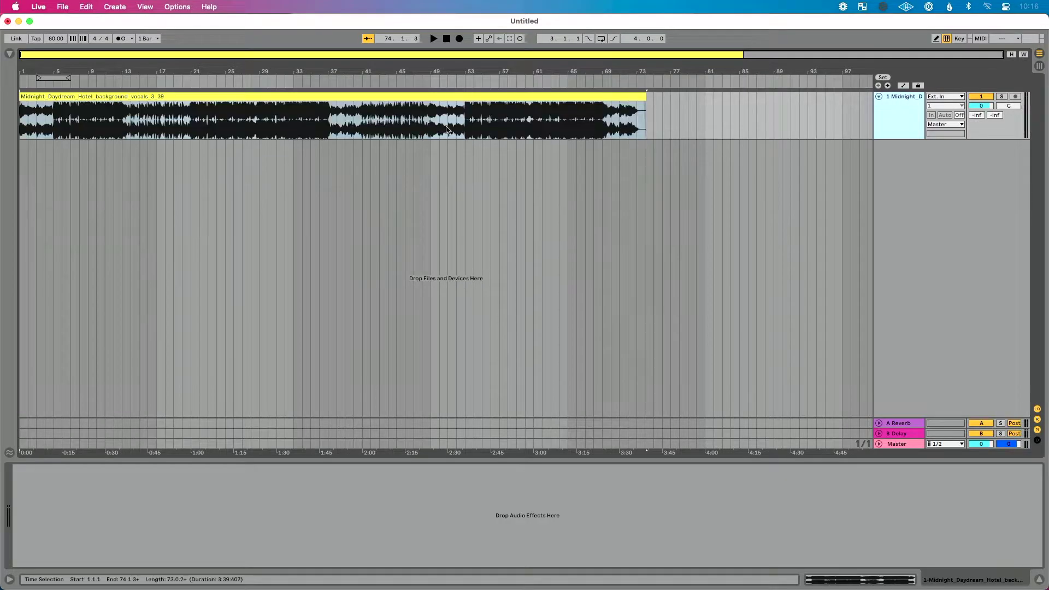
Open the vocals clip's audio settings and turn Warp on and off again.
double_click(151, 96)
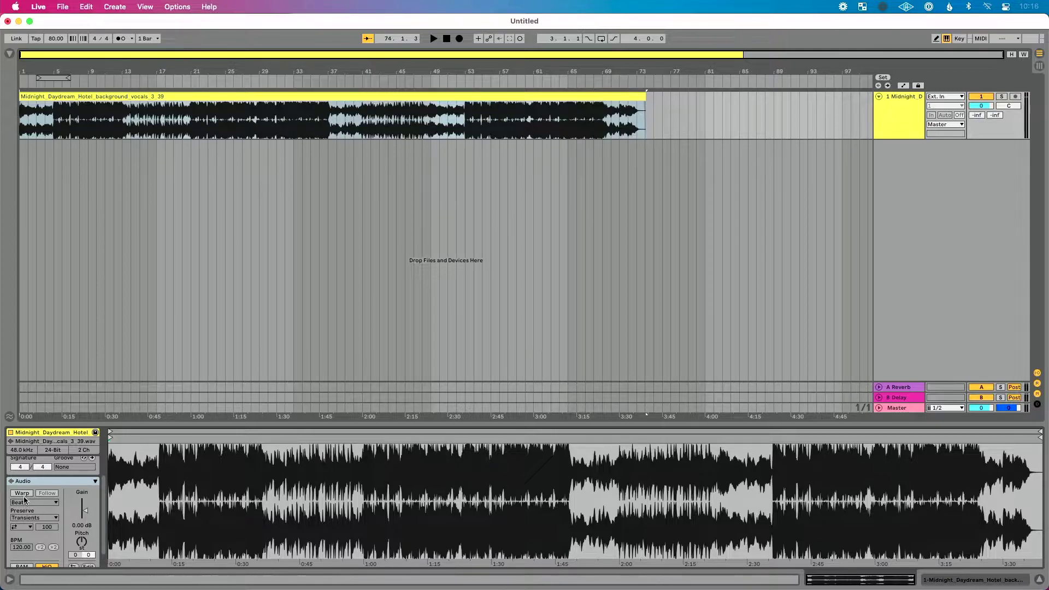
scroll(24, 499, down, 1)
click(22, 476)
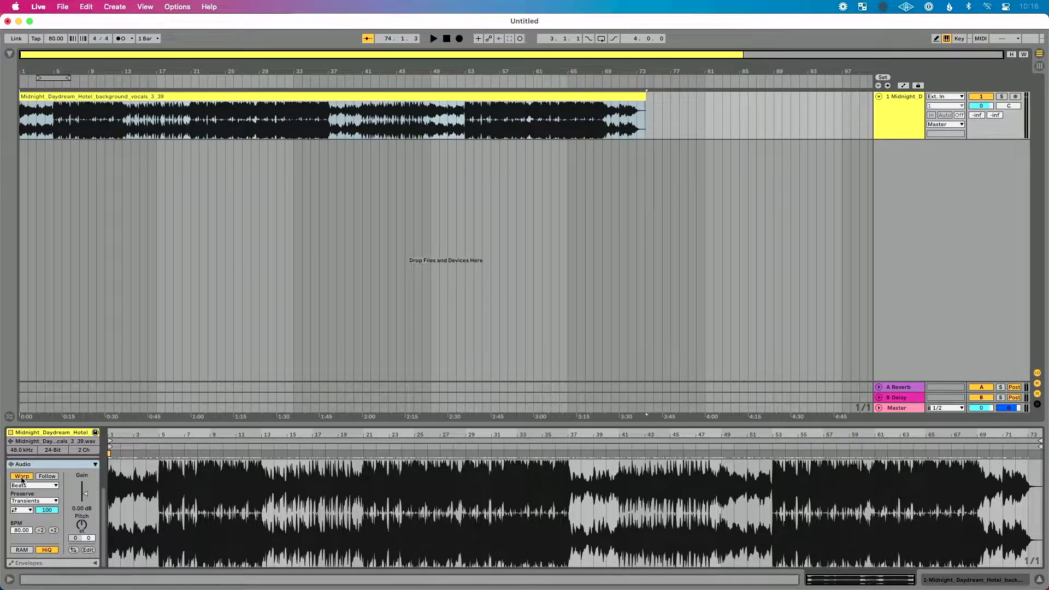
click(22, 477)
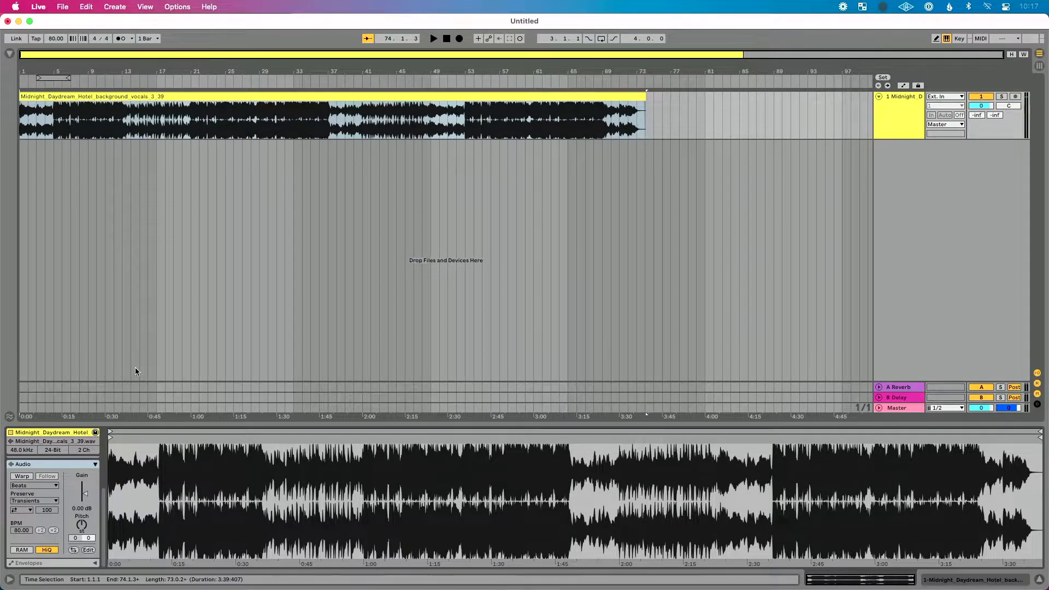
Lower the vocals track's volume to -18 dB in the session mixer and return to the arrangement.
key(Tab)
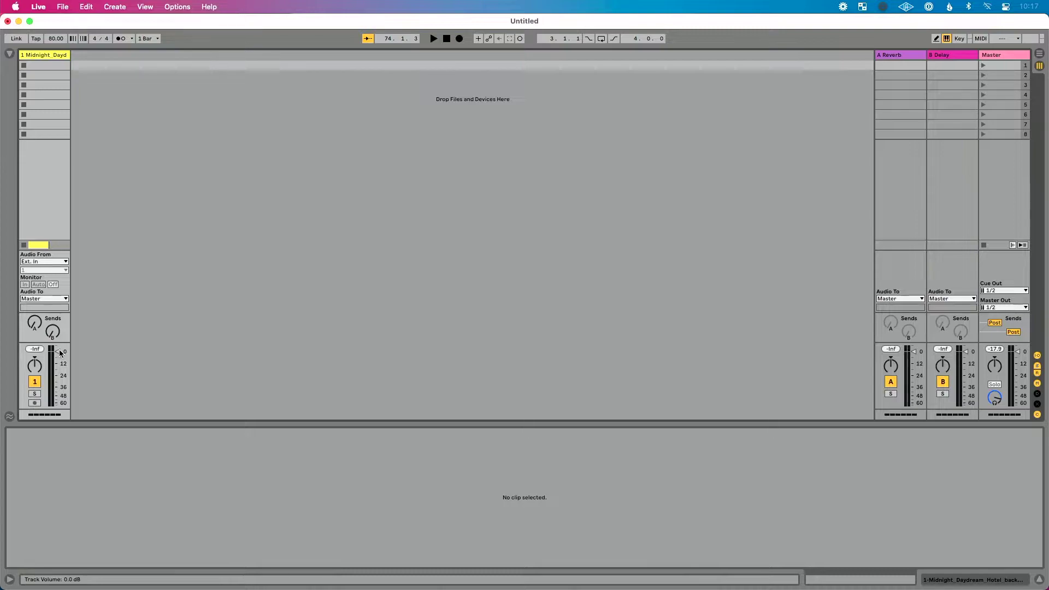
key(Tab)
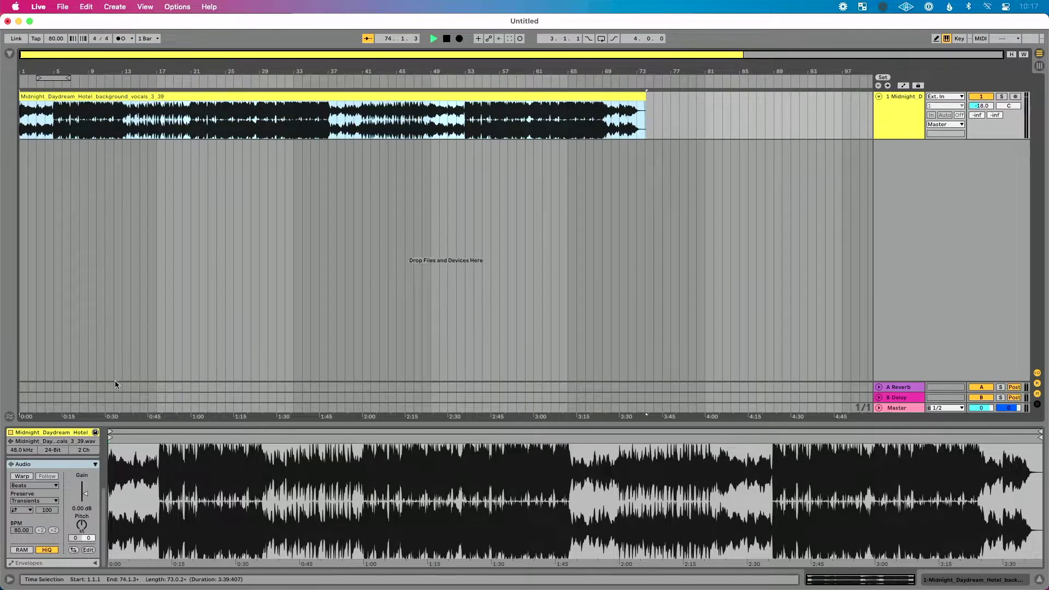
Try transposing the unwarped vocals clip to +5, -10 and +37 semitones, and reset its pitch to 0.
drag(82, 524, 81, 511)
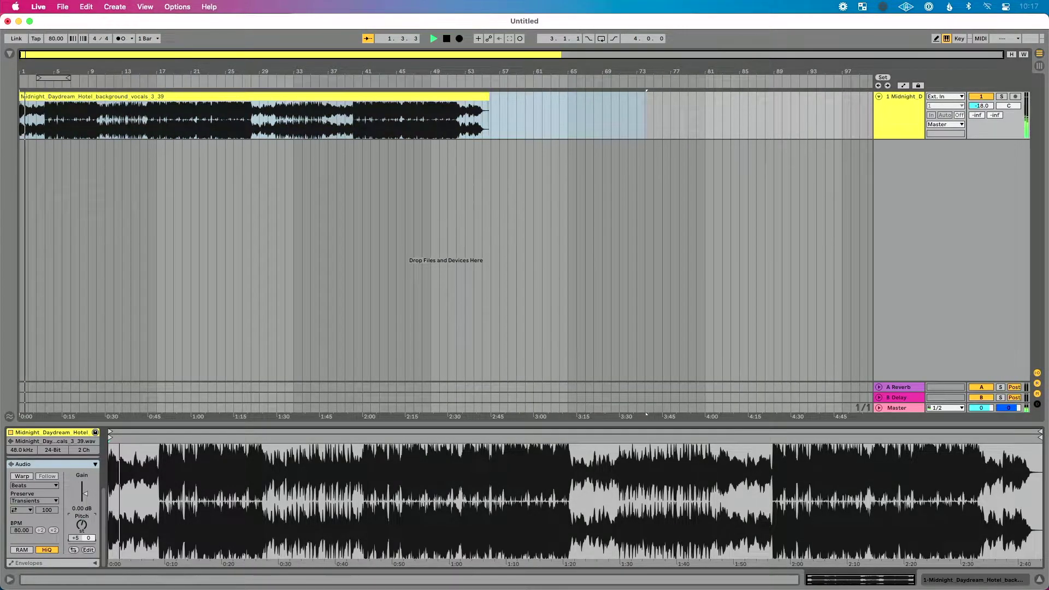
drag(82, 524, 81, 545)
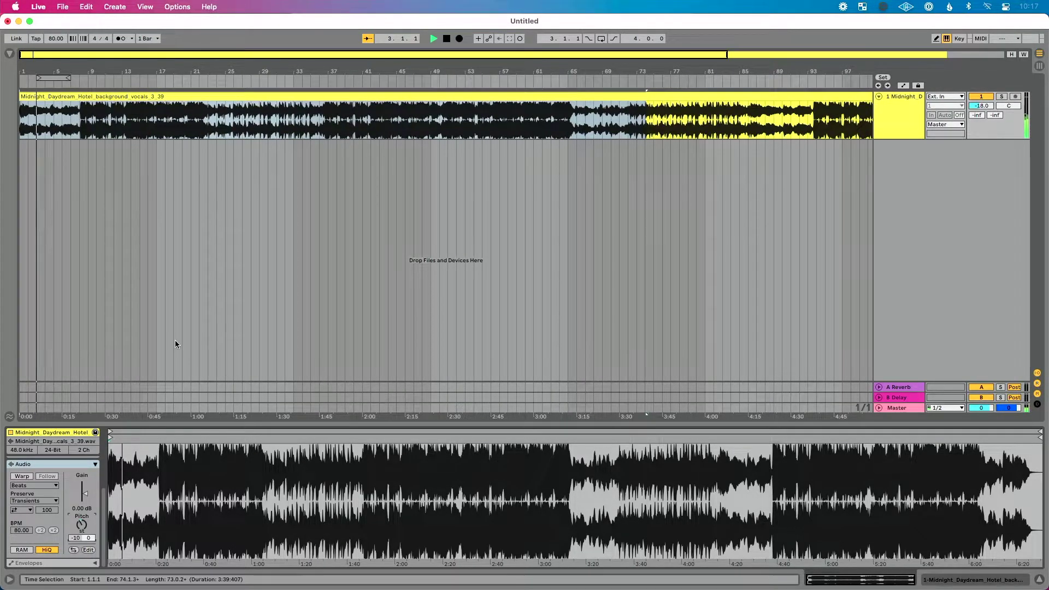
key(space)
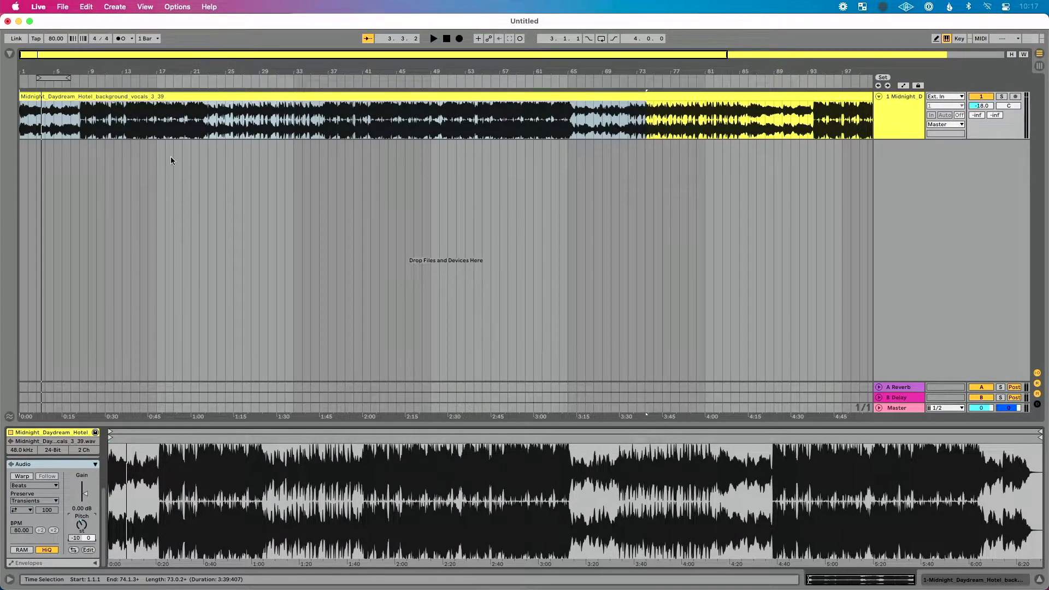
drag(82, 525, 81, 428)
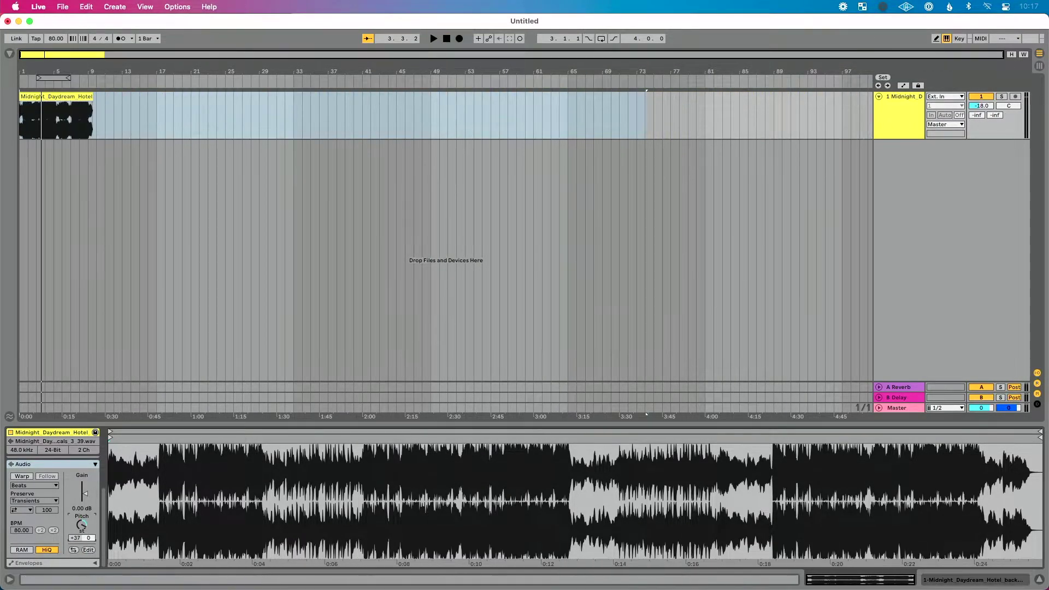
key(Delete)
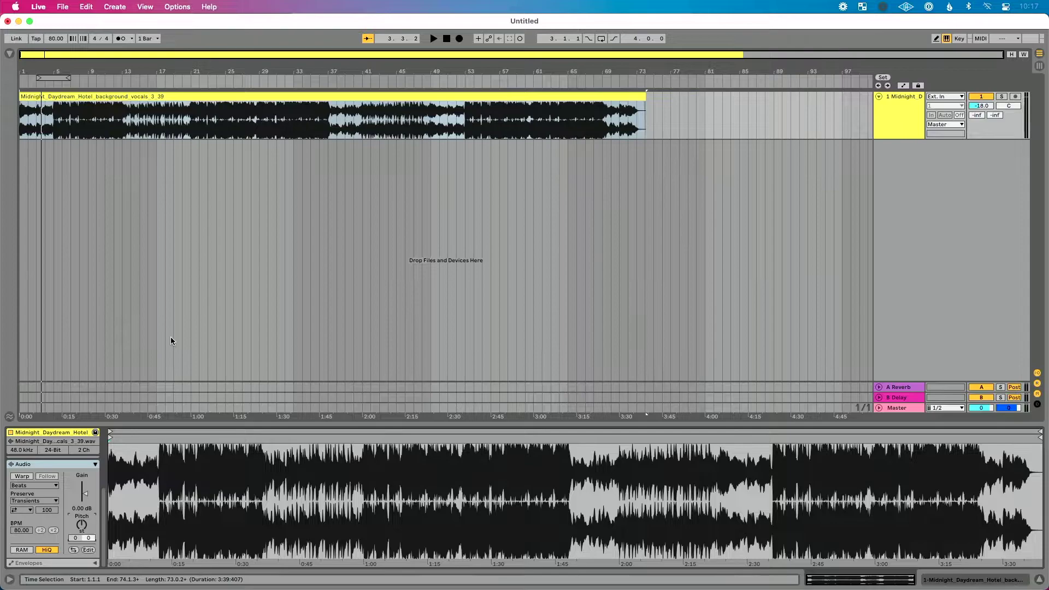
Turn on Warp for the vocals clip and set its warp mode to Complex.
click(22, 476)
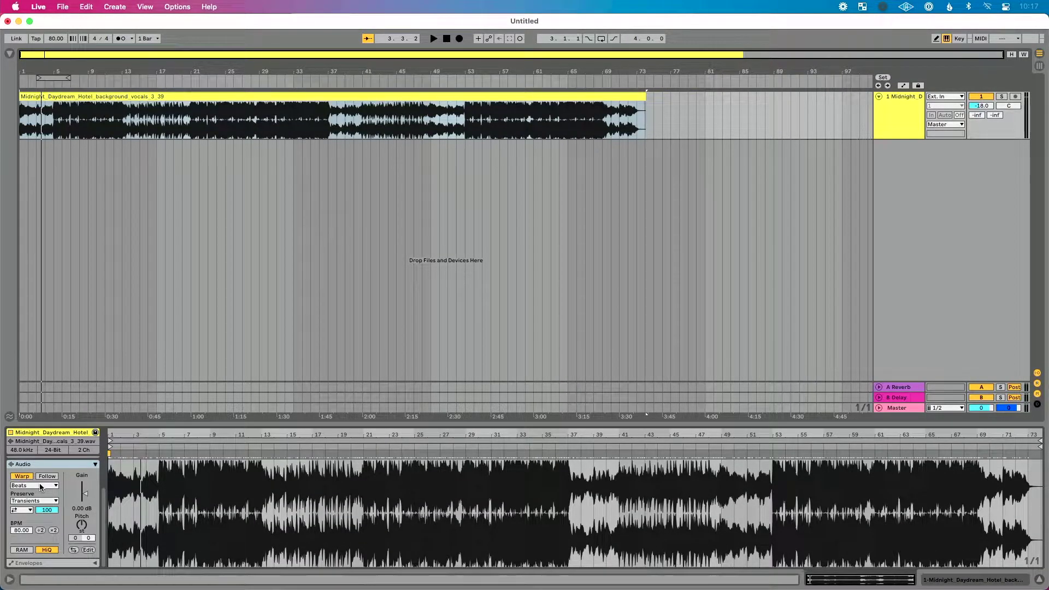
click(40, 486)
click(39, 527)
Place a warp marker on the vocals clip's first transient and set it as 1.1.1.
drag(108, 432, 108, 497)
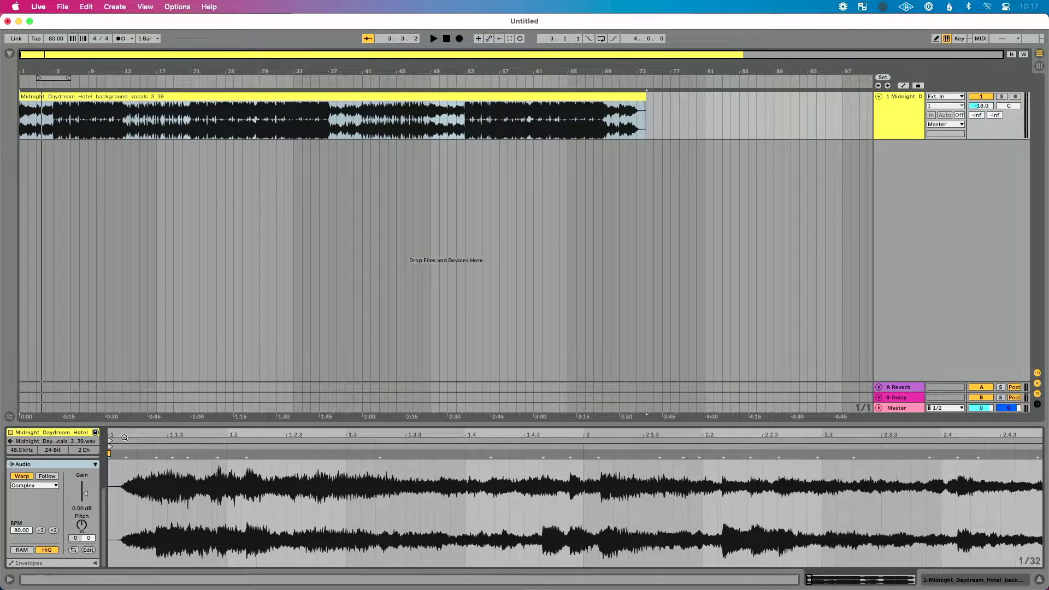
scroll(122, 465, up, 5)
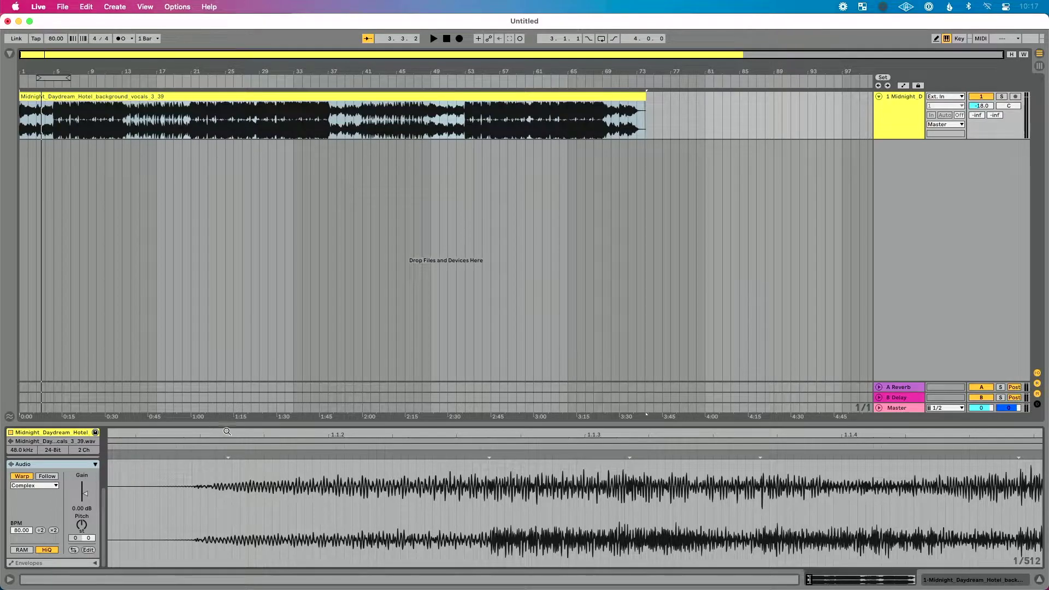
scroll(138, 444, down, 3)
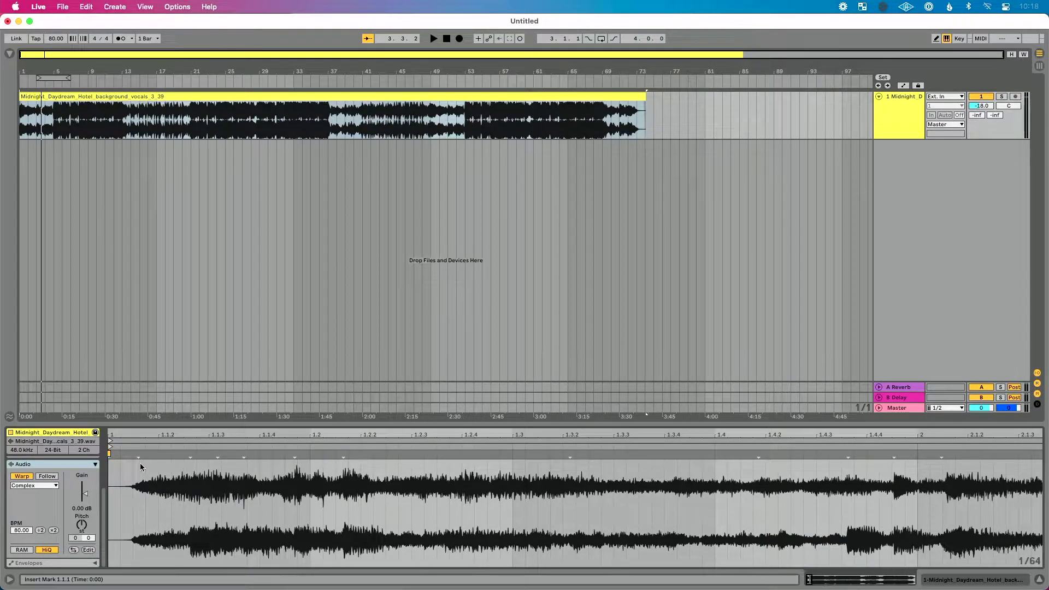
double_click(139, 458)
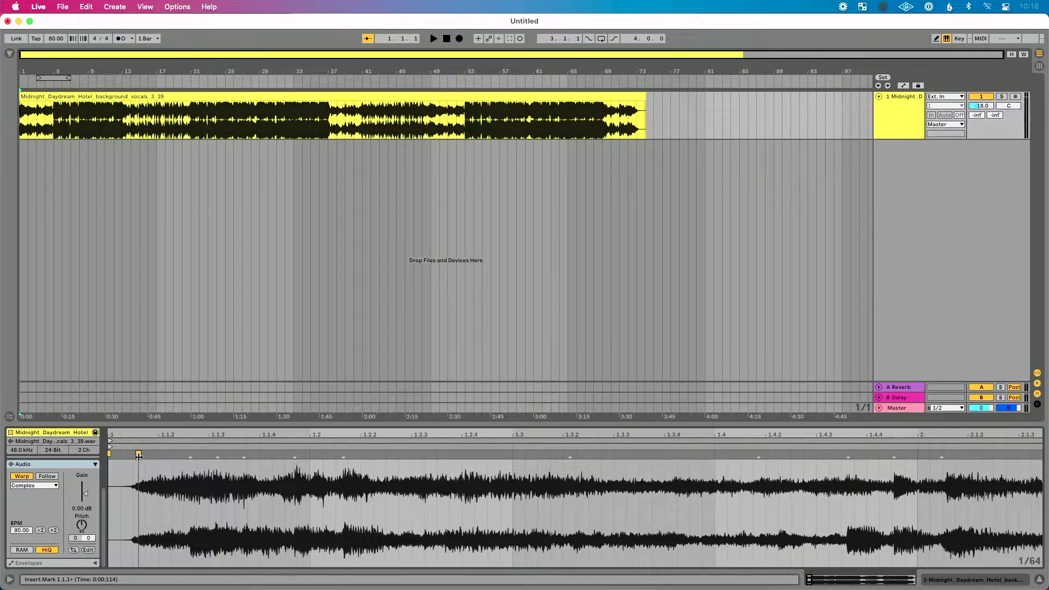
right_click(139, 456)
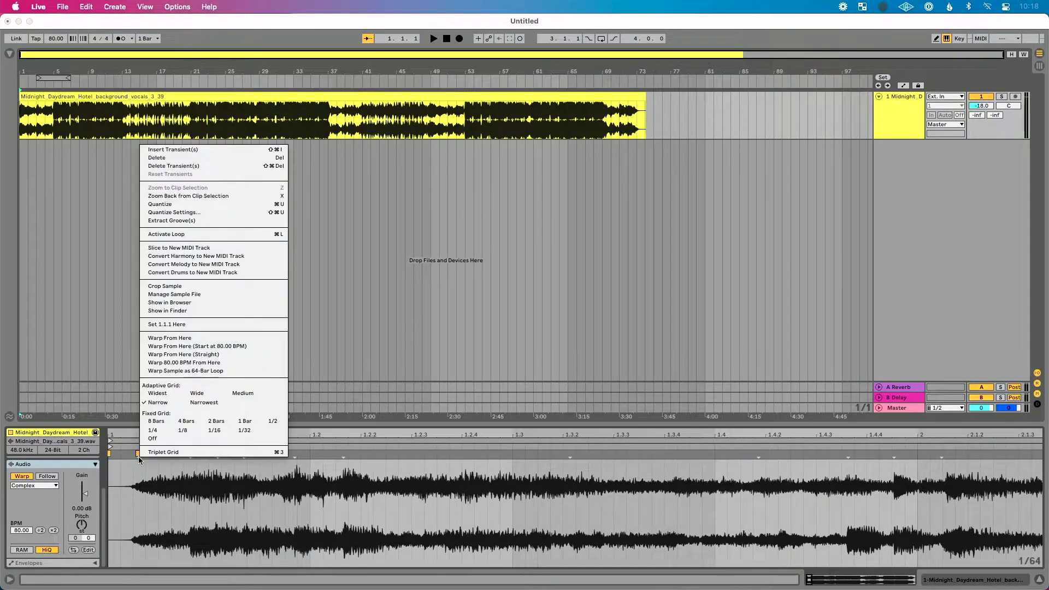
click(184, 329)
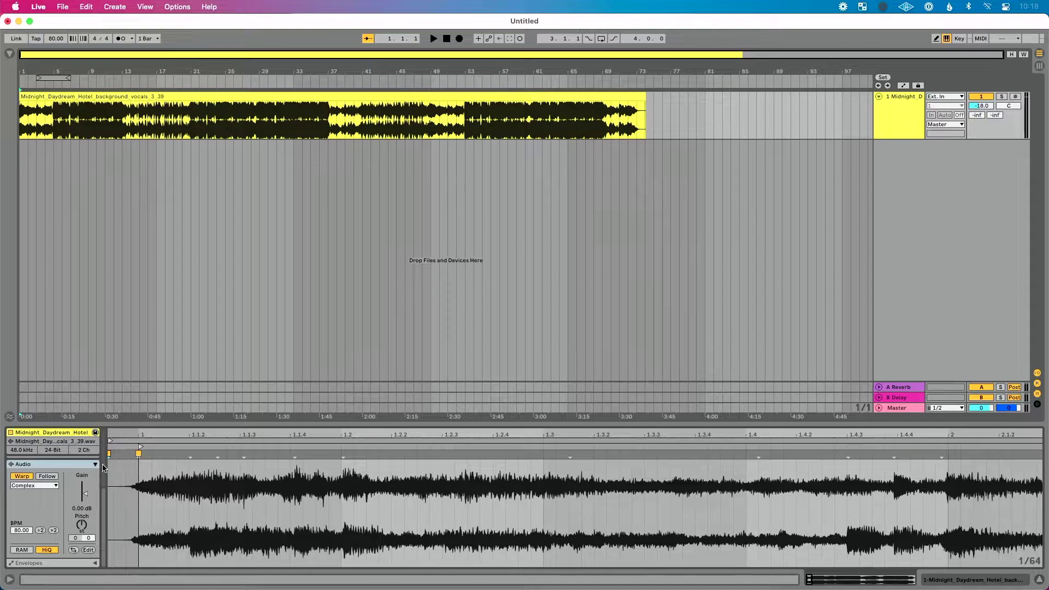
Try Warp From Here on the marker at the vocals clip's first downbeat.
double_click(138, 454)
drag(949, 437, 950, 416)
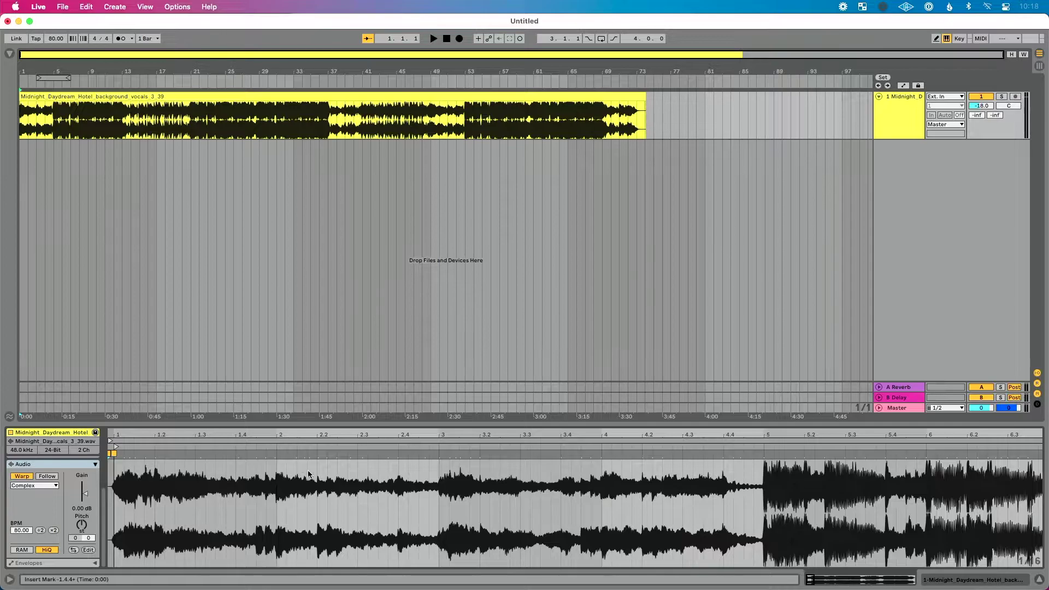
drag(770, 432, 3, 427)
mouse_move(141, 436)
mouse_down()
mouse_move(187, 436)
mouse_move(134, 454)
mouse_up()
right_click(134, 453)
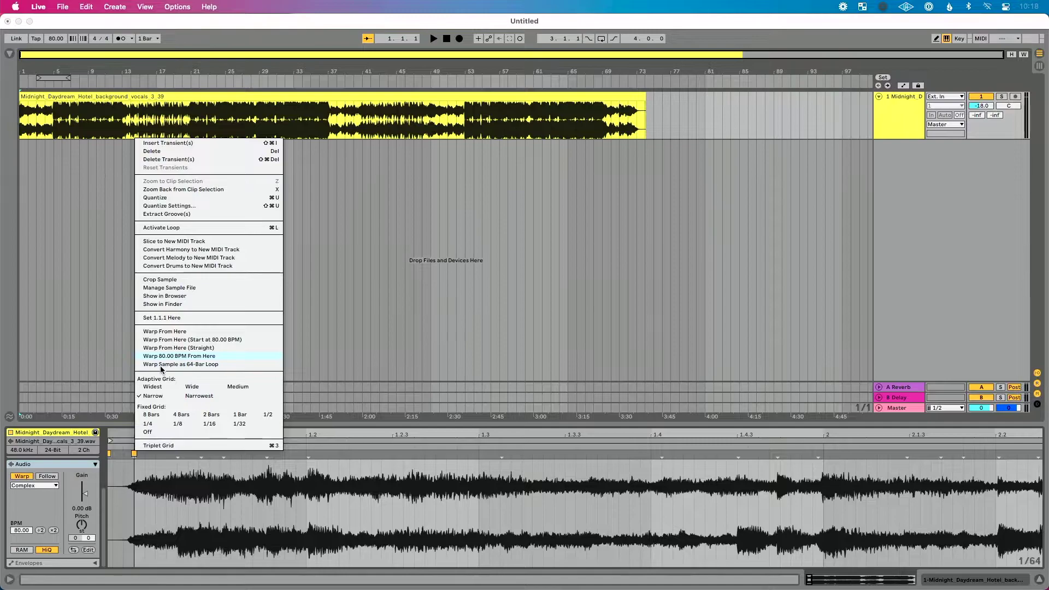
click(172, 331)
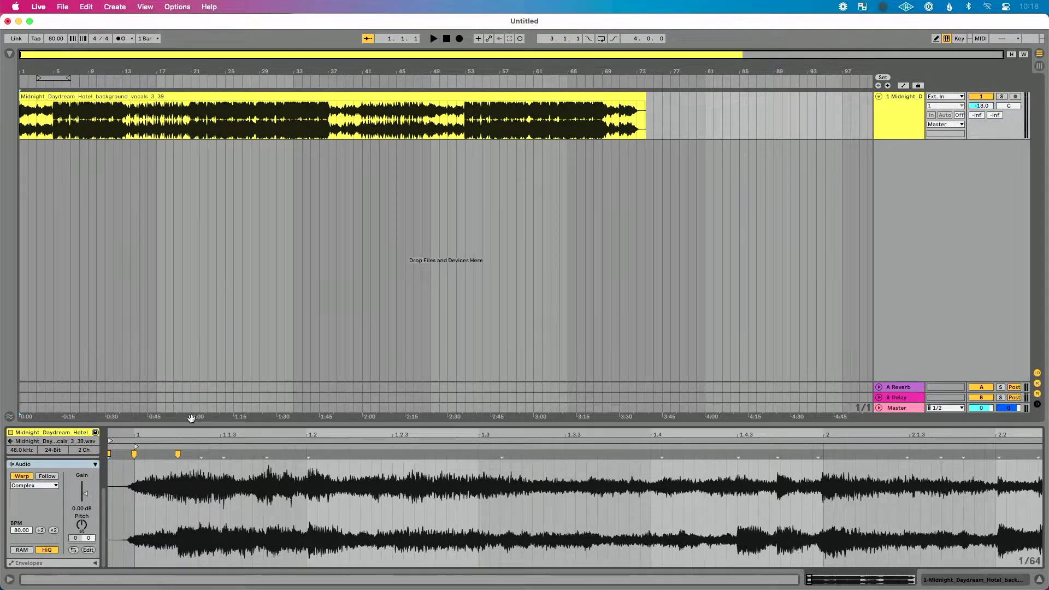
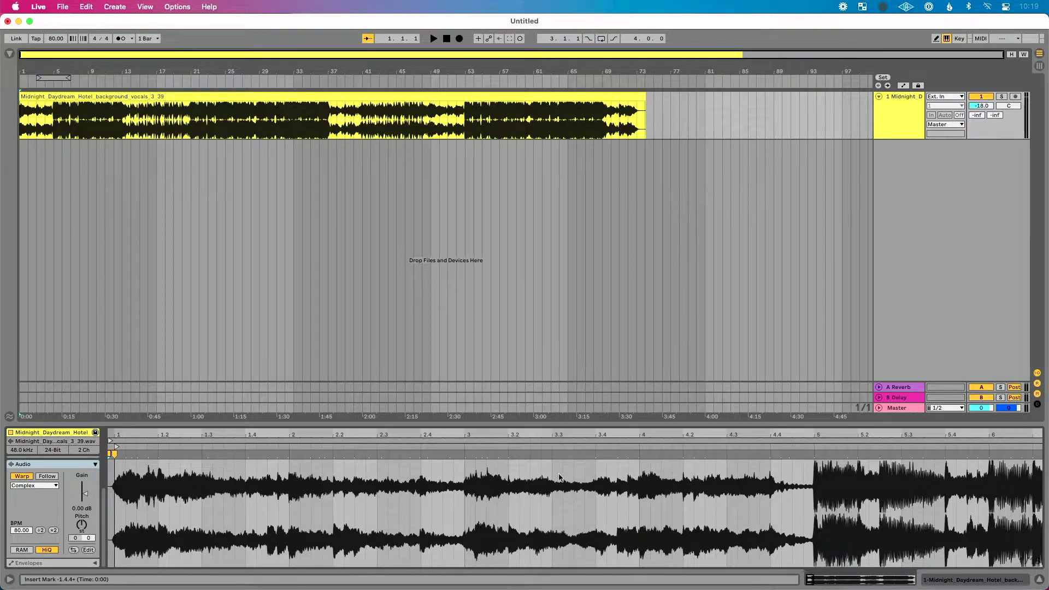
Turn on the metronome and play the start of the vocals clip against it.
drag(291, 438, 301, 410)
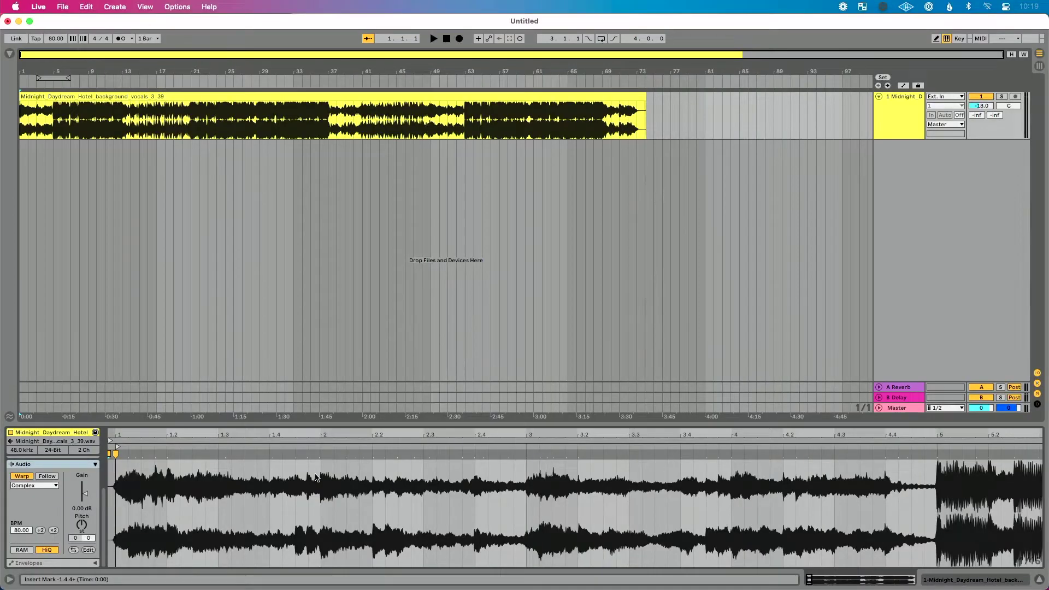
key(space)
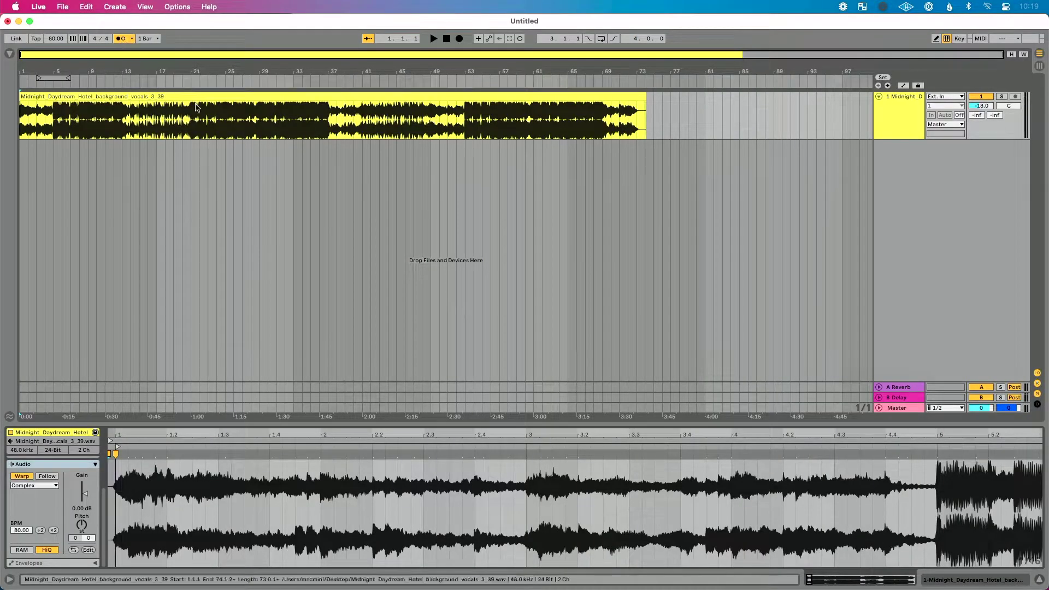
key(space)
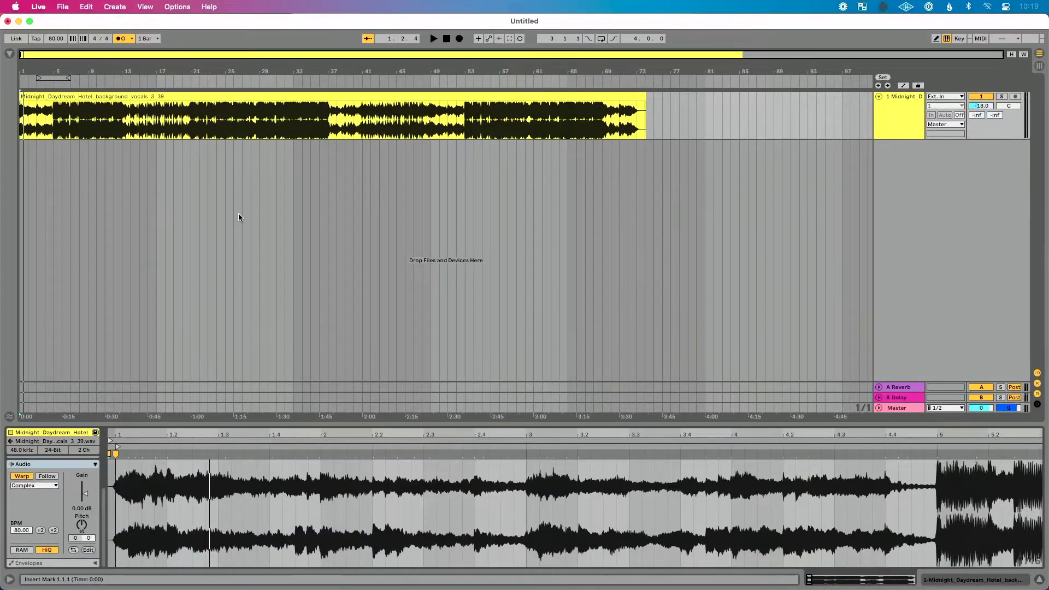
Add warp markers at the downbeats of bars 2, 3 and 4 and align them to the grid.
double_click(317, 455)
mouse_move(317, 454)
mouse_down()
mouse_move(329, 454)
mouse_move(320, 457)
mouse_up()
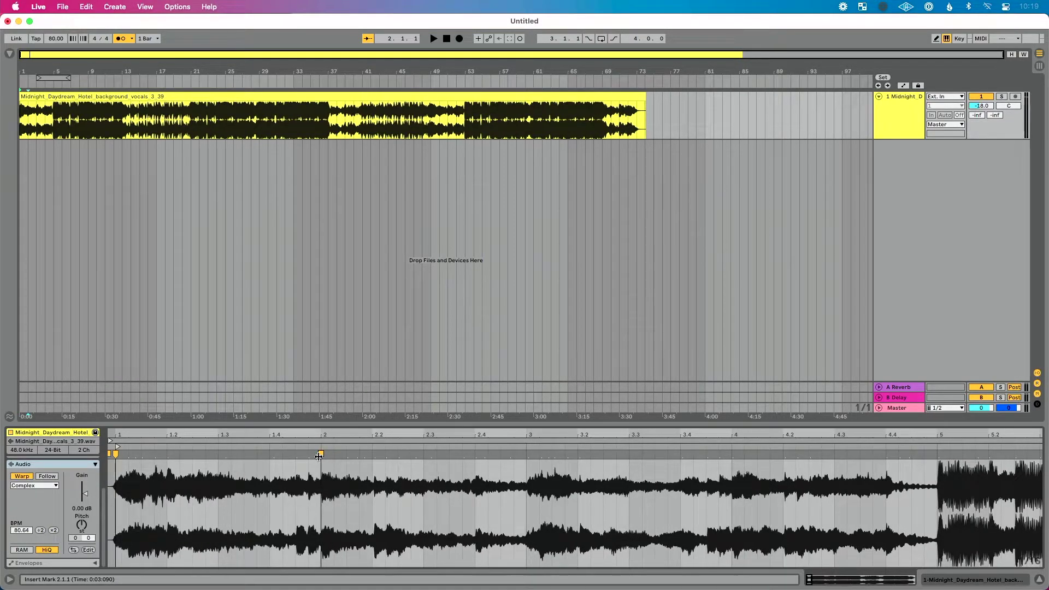
double_click(528, 454)
mouse_move(528, 454)
mouse_down()
mouse_move(501, 454)
mouse_move(527, 455)
mouse_up()
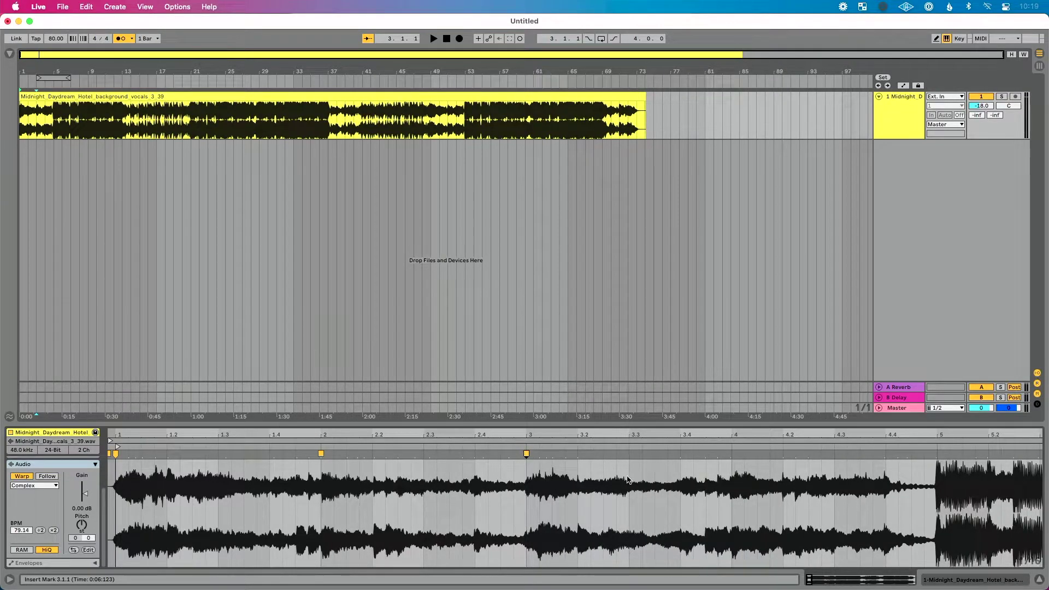
double_click(730, 455)
mouse_move(730, 454)
mouse_down()
mouse_move(782, 454)
mouse_move(732, 454)
mouse_up()
Add warp markers at the downbeats of bars 5 and 6 and align them to the grid.
scroll(744, 494, right, 5)
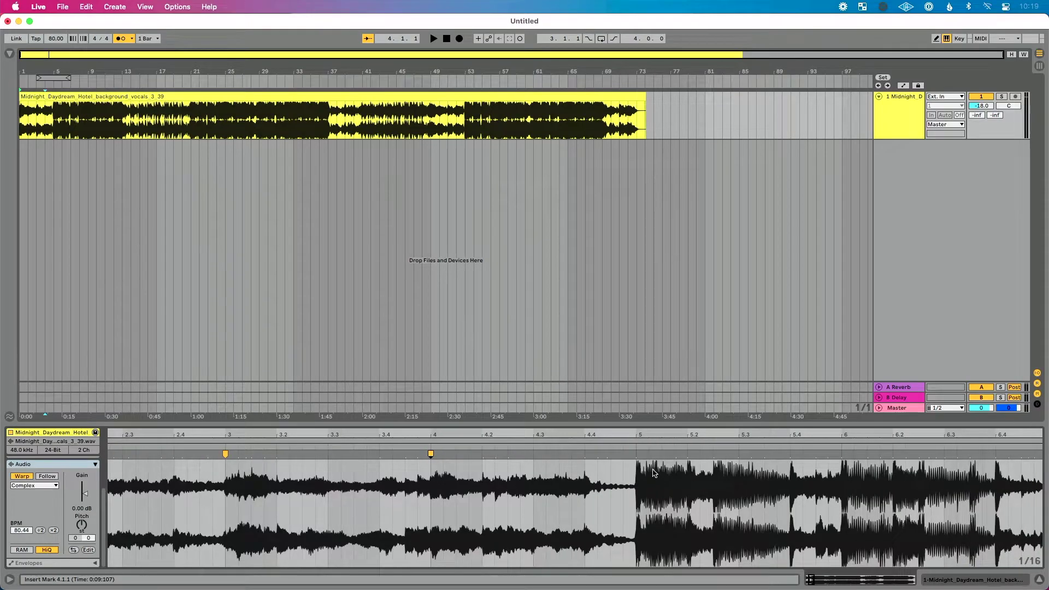
double_click(637, 454)
mouse_move(636, 454)
mouse_down()
mouse_move(687, 454)
mouse_move(635, 459)
mouse_up()
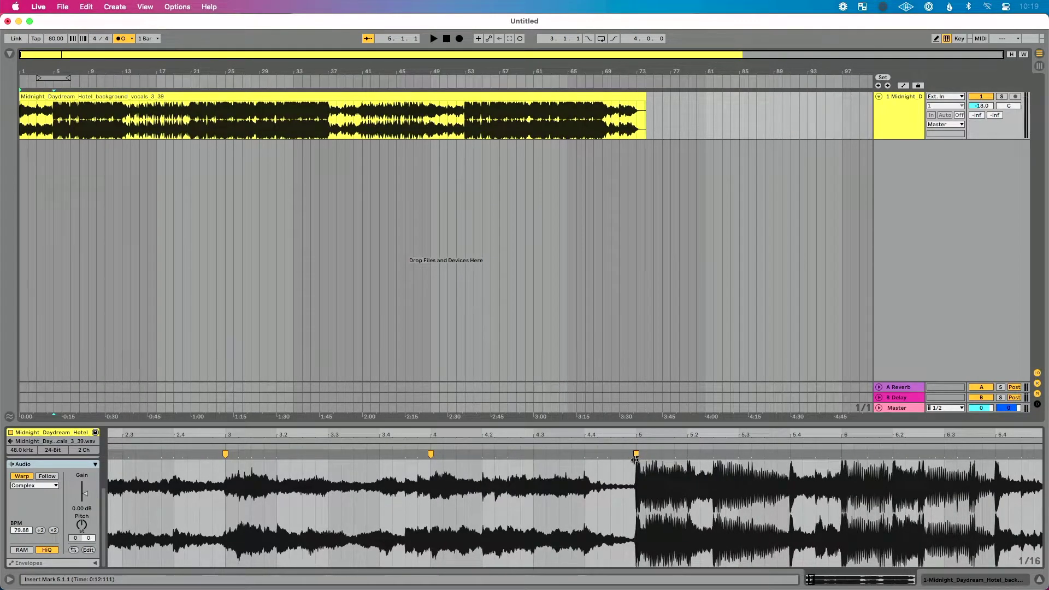
scroll(677, 468, right, 5)
double_click(551, 454)
mouse_move(551, 454)
mouse_down()
mouse_move(539, 455)
mouse_move(551, 456)
mouse_up()
scroll(529, 480, right, 3)
scroll(529, 480, left, 3)
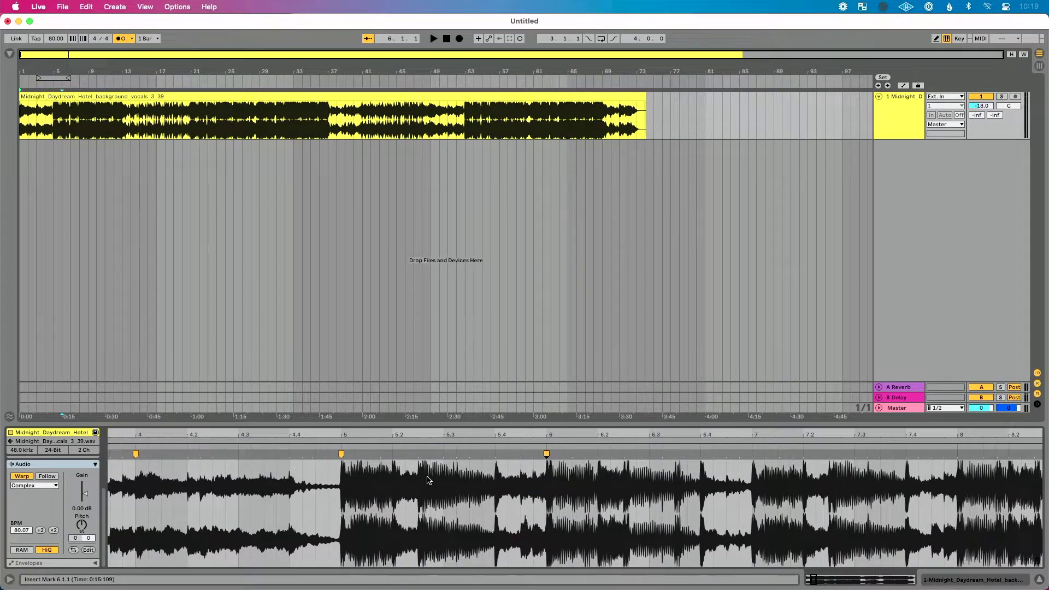
Add warp markers on beats 5.2, 5.3 and 5.4 within bar 5 of the vocals clip.
scroll(400, 476, up, 2)
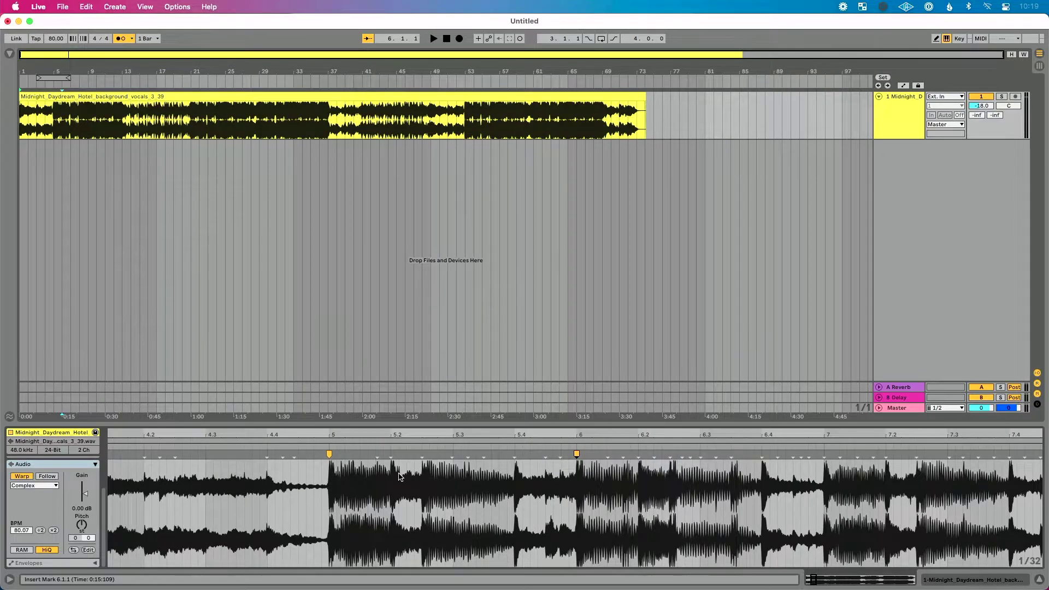
click(392, 454)
drag(392, 454, 392, 460)
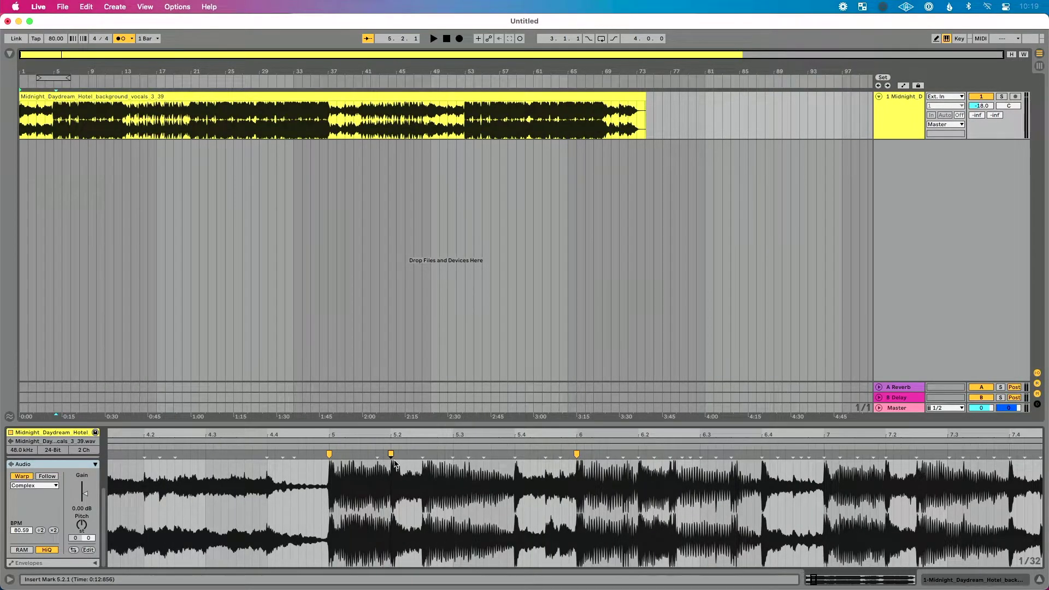
double_click(453, 454)
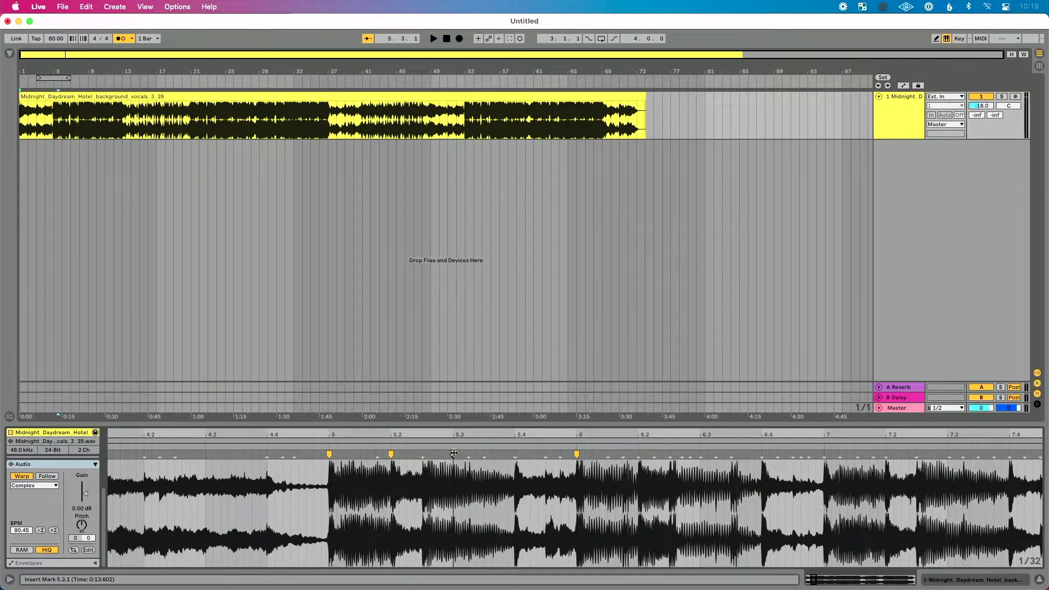
double_click(514, 454)
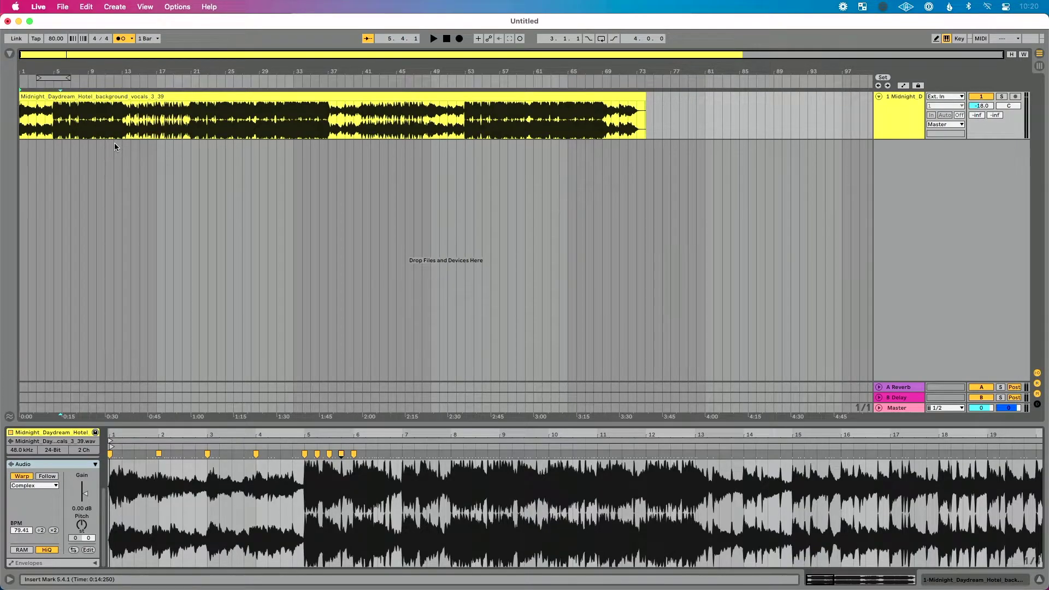
Set the song tempo to 90 BPM and play the warped vocals clip.
click(56, 38)
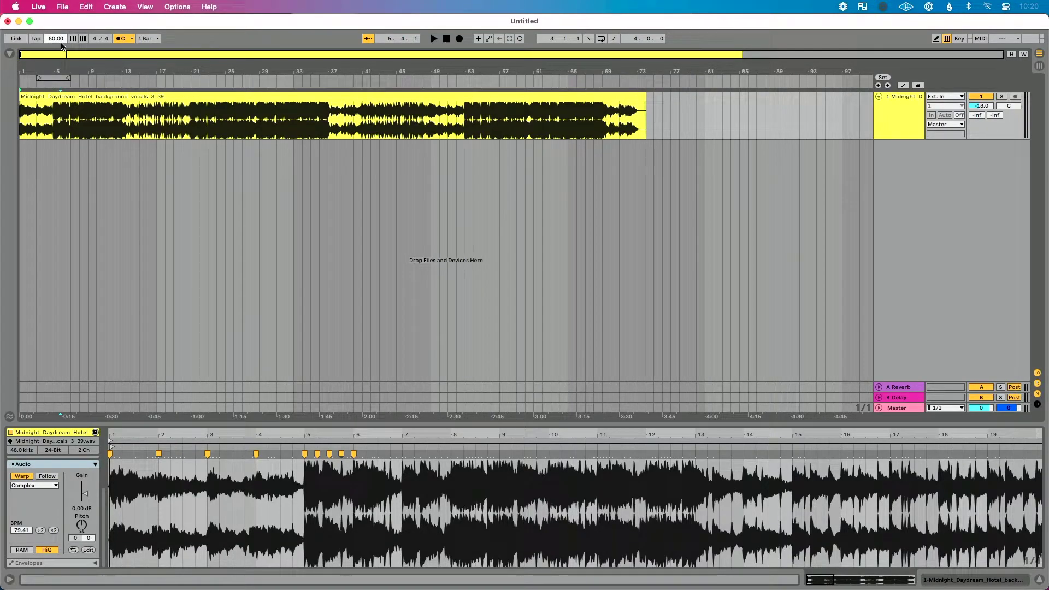
key(Return)
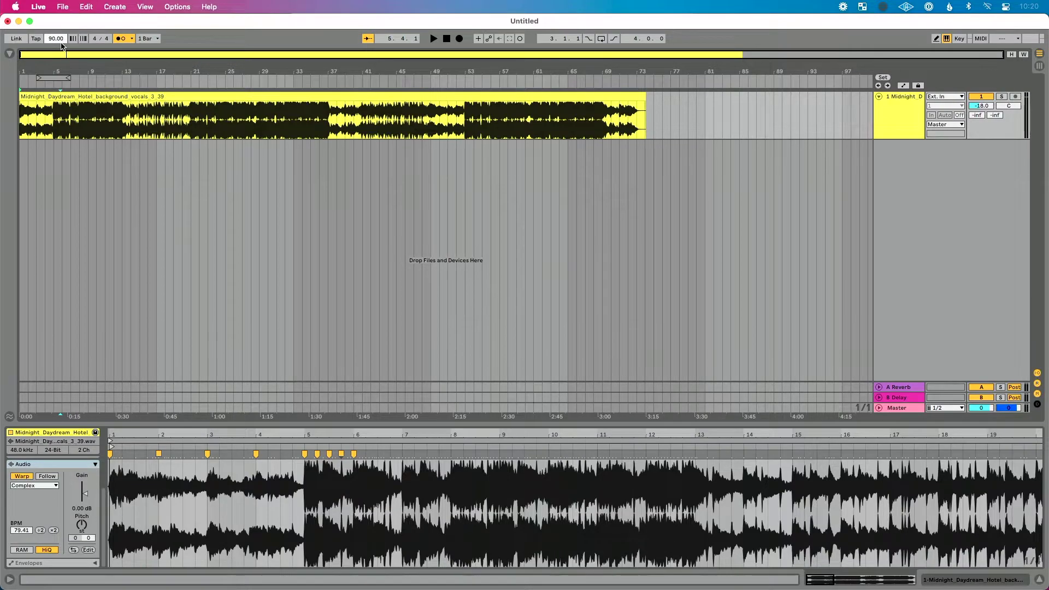
key(space)
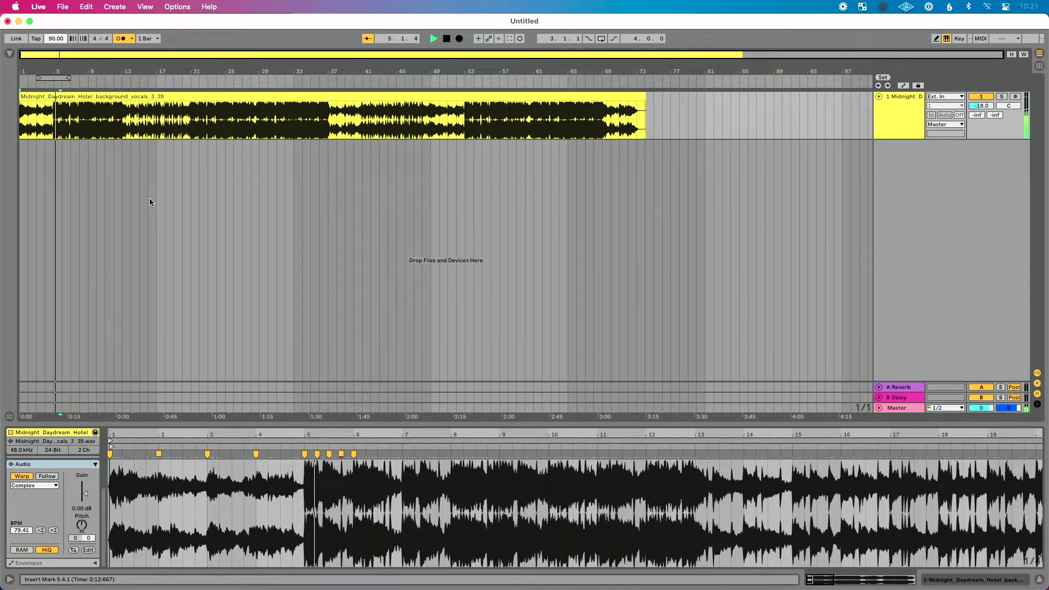
key(space)
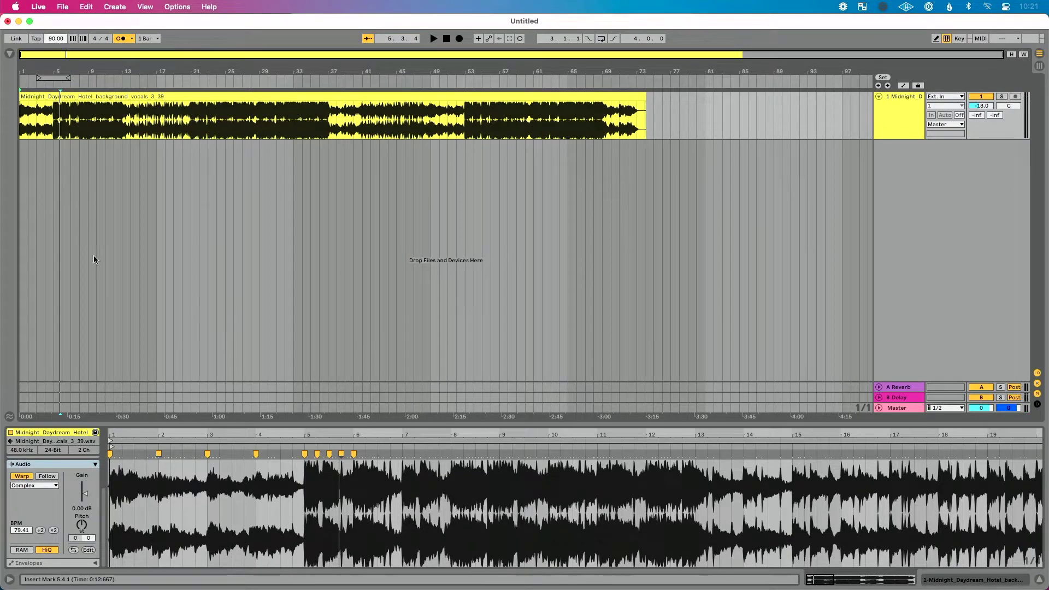
Play the vocals clip transposed to +2 semitones, and again with its pitch set to -2 semitones.
click(82, 525)
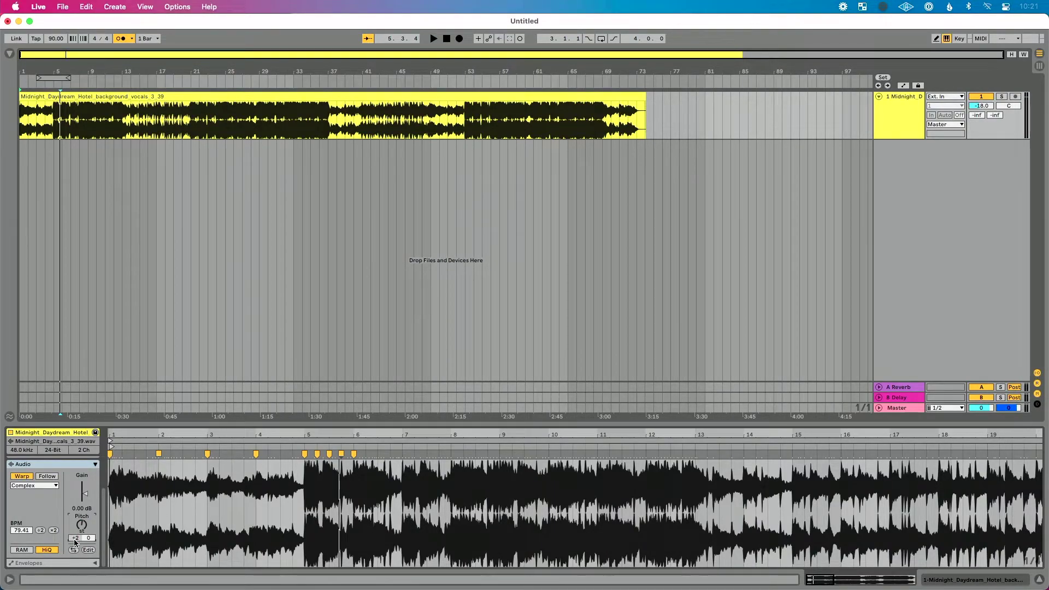
key(space)
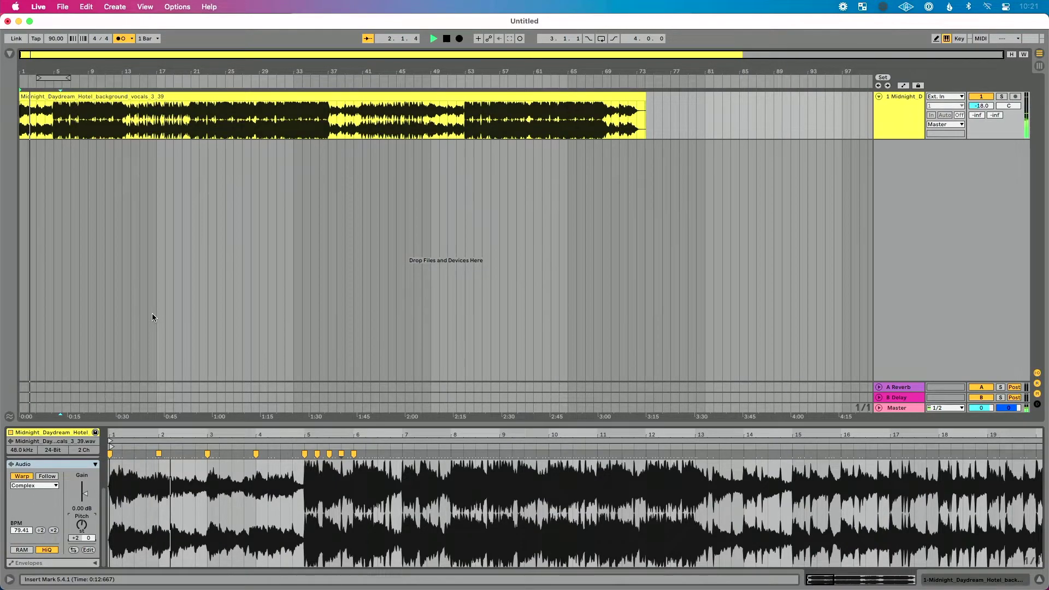
key(space)
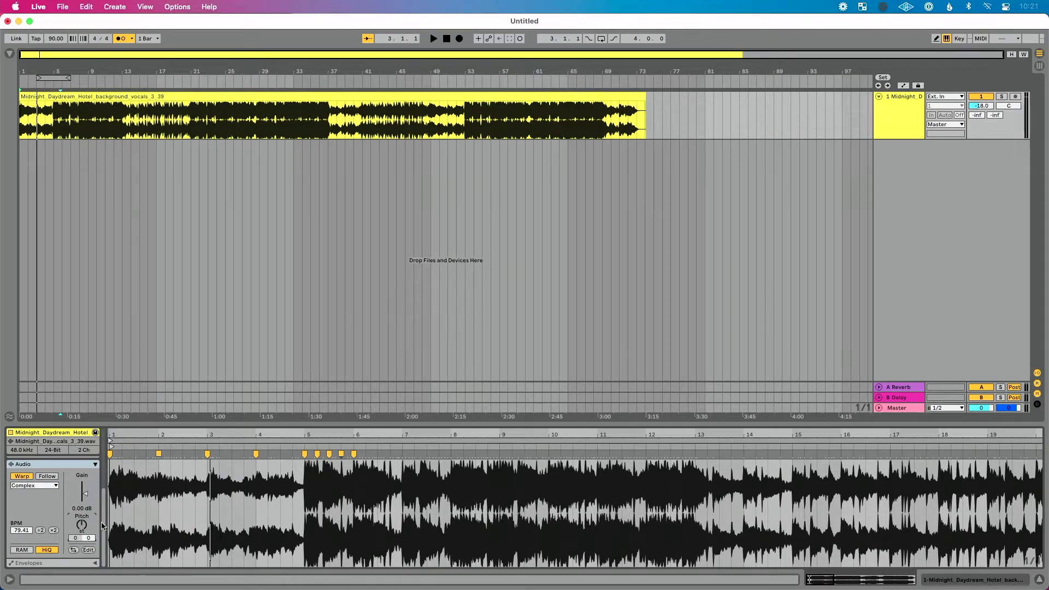
key(space)
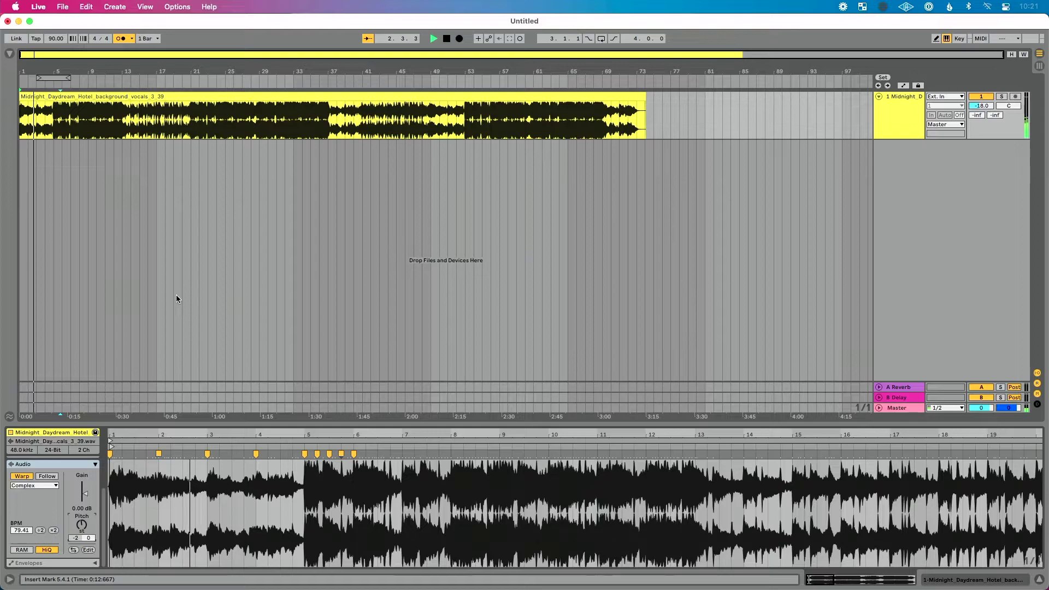
key(space)
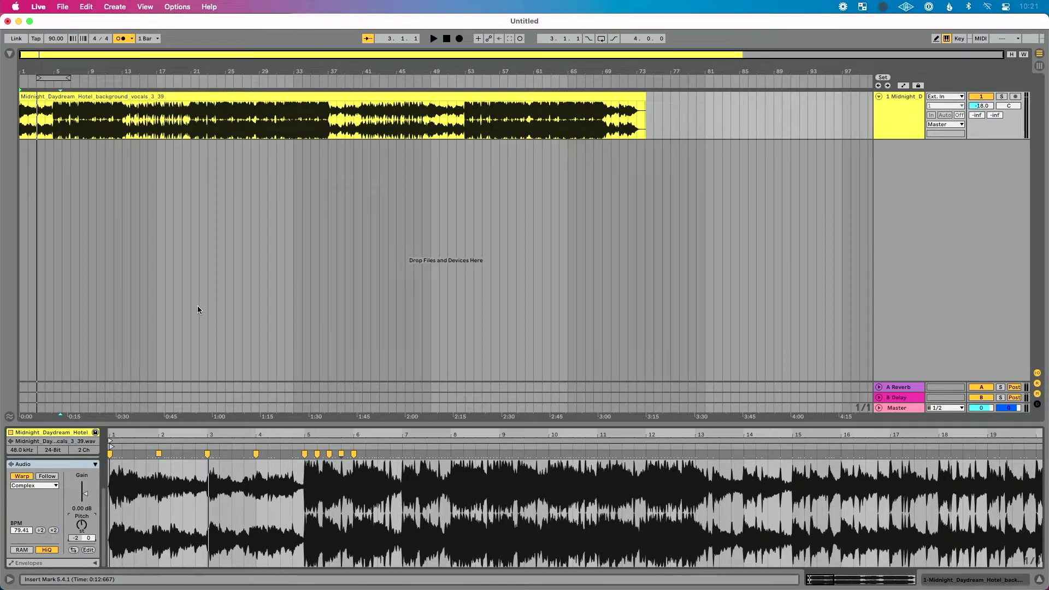
Try the Re-Pitch warp mode with the song tempo set to 108 BPM and return the clip to Complex.
click(49, 486)
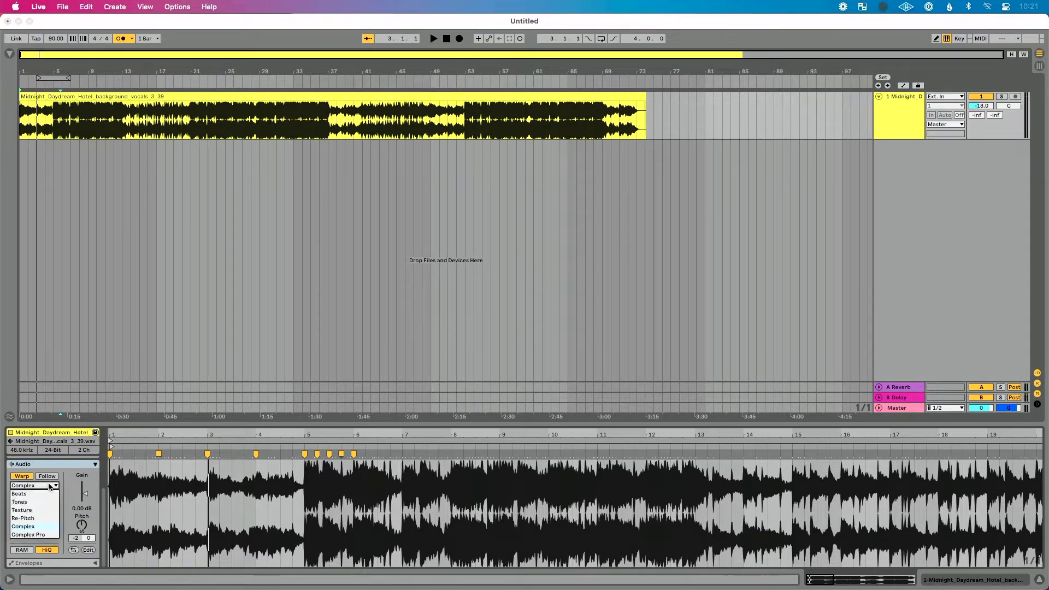
click(47, 520)
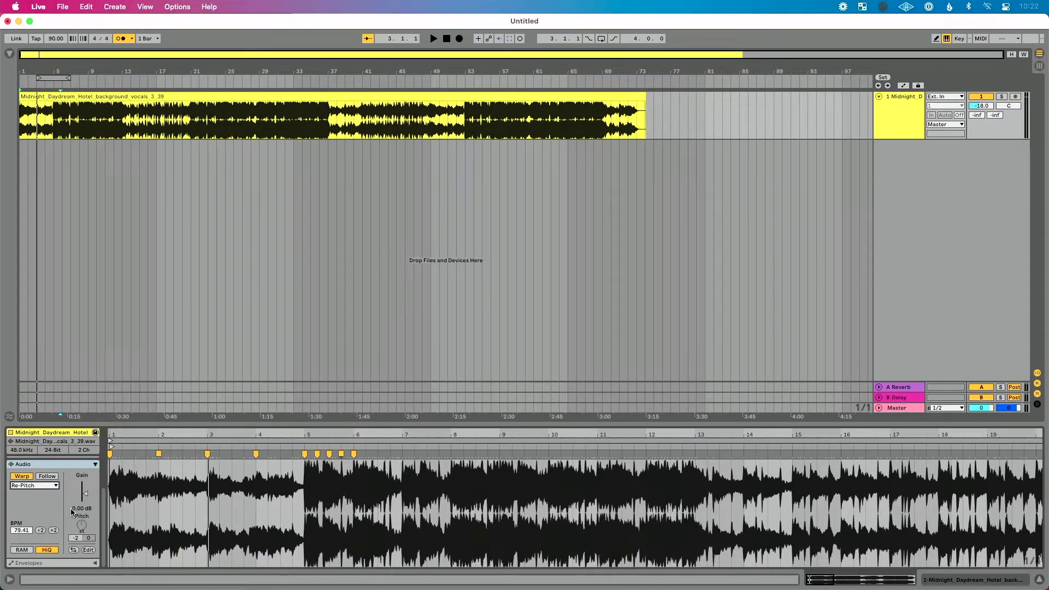
mouse_move(56, 38)
mouse_down()
mouse_move(56, 22)
mouse_move(56, 50)
mouse_move(55, 31)
mouse_up()
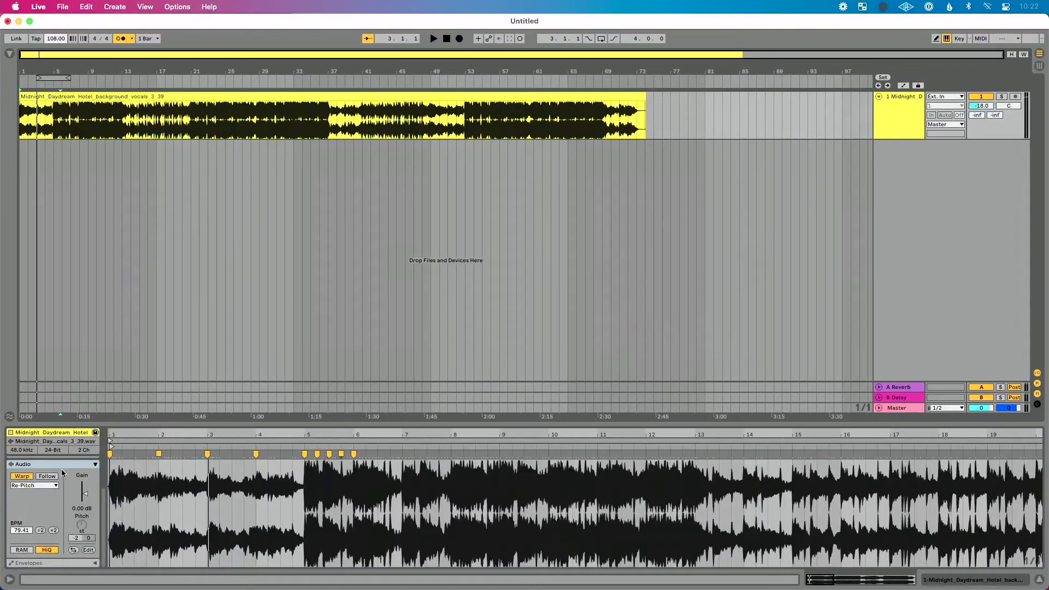
click(52, 487)
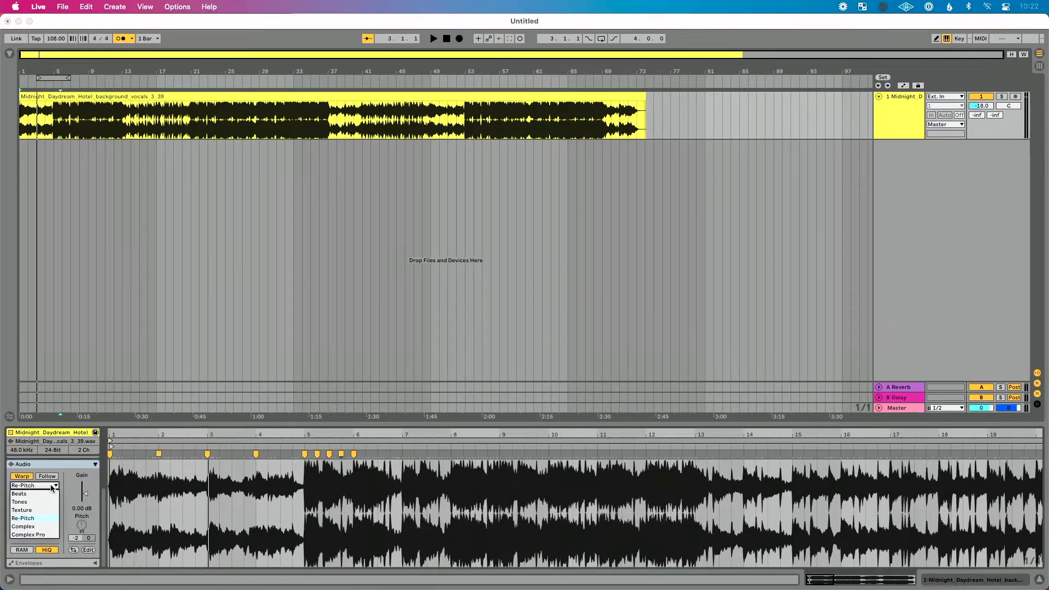
click(44, 527)
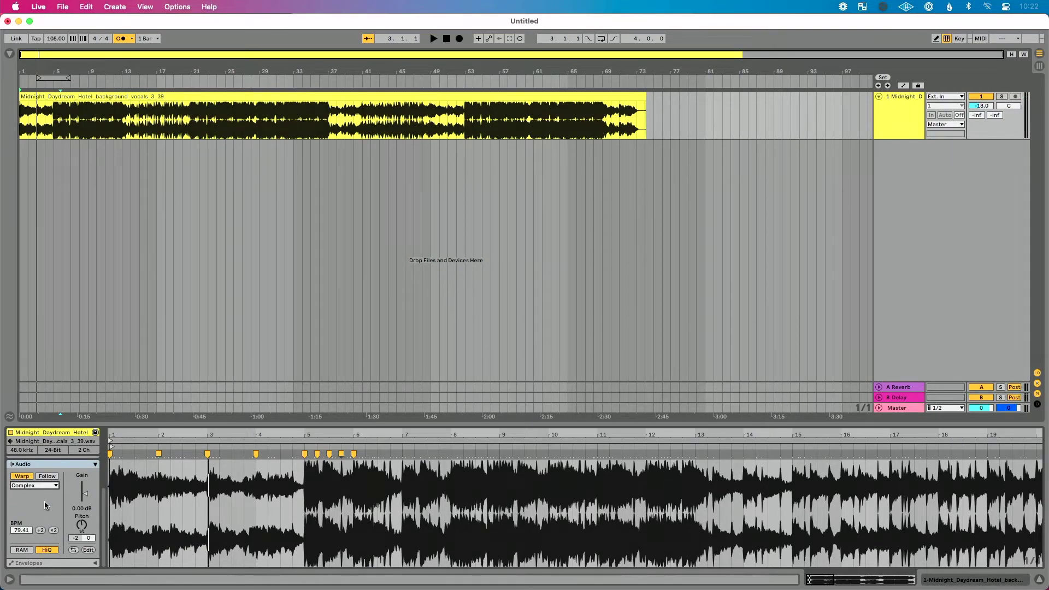